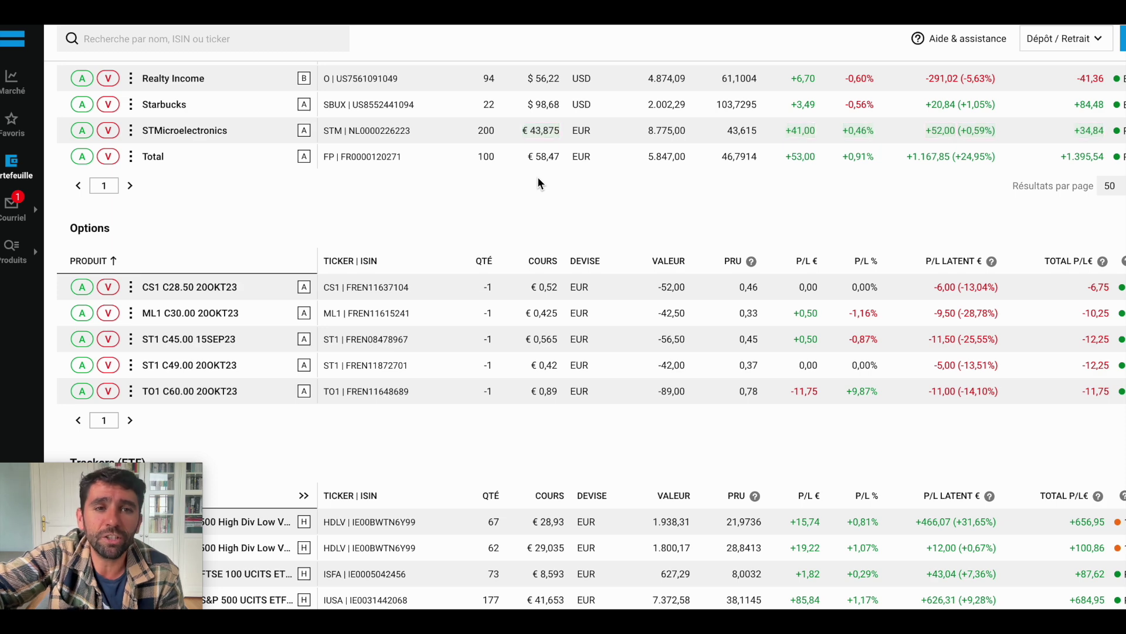
Review the account totals and the open stock positions in the brokerage portfolio
scroll(537, 177, "up", 8)
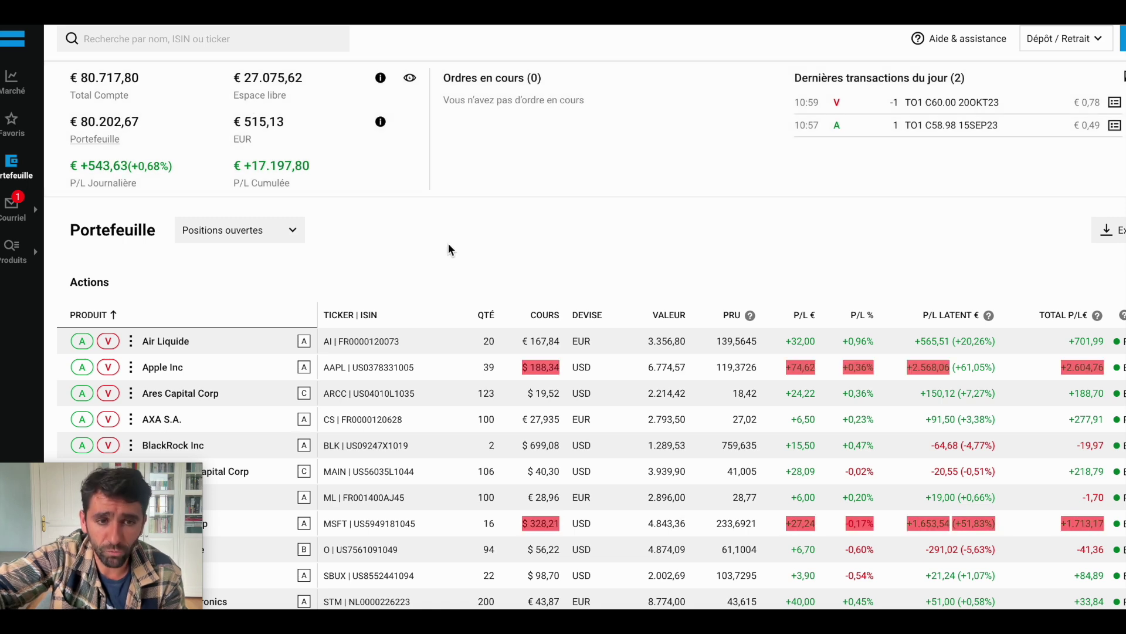
scroll(474, 358, "down", 5)
scroll(474, 363, "up", 2)
scroll(474, 362, "up", 3)
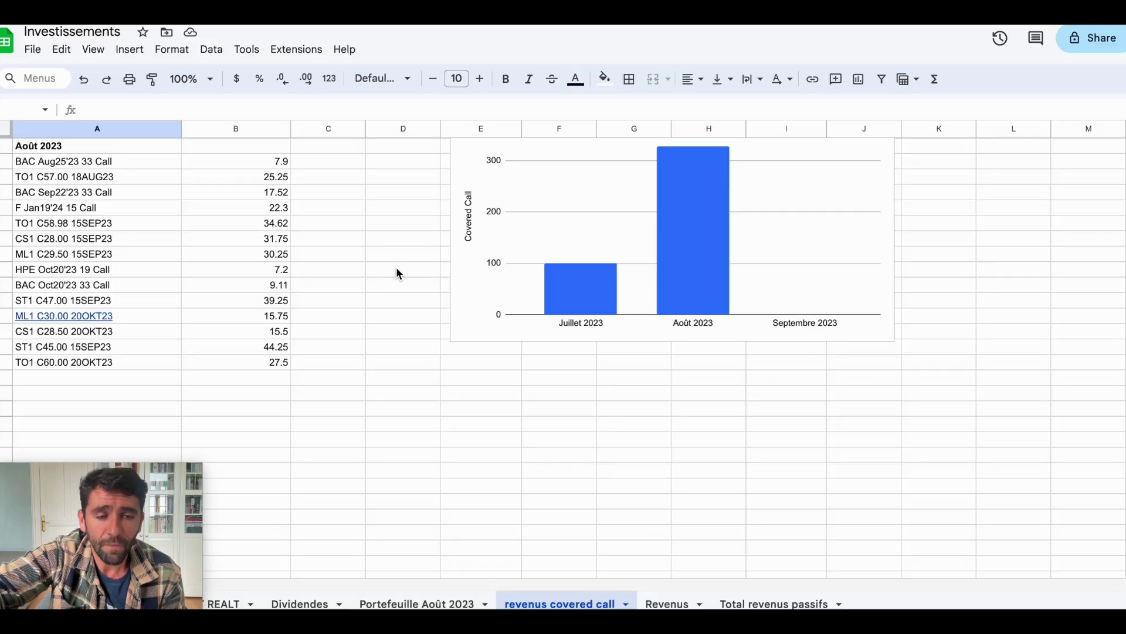
Switch to the Investissements spreadsheet, open the Dividendes sheet and select all August 2023 dividend entries with their amounts
scroll(382, 317, "down", 5)
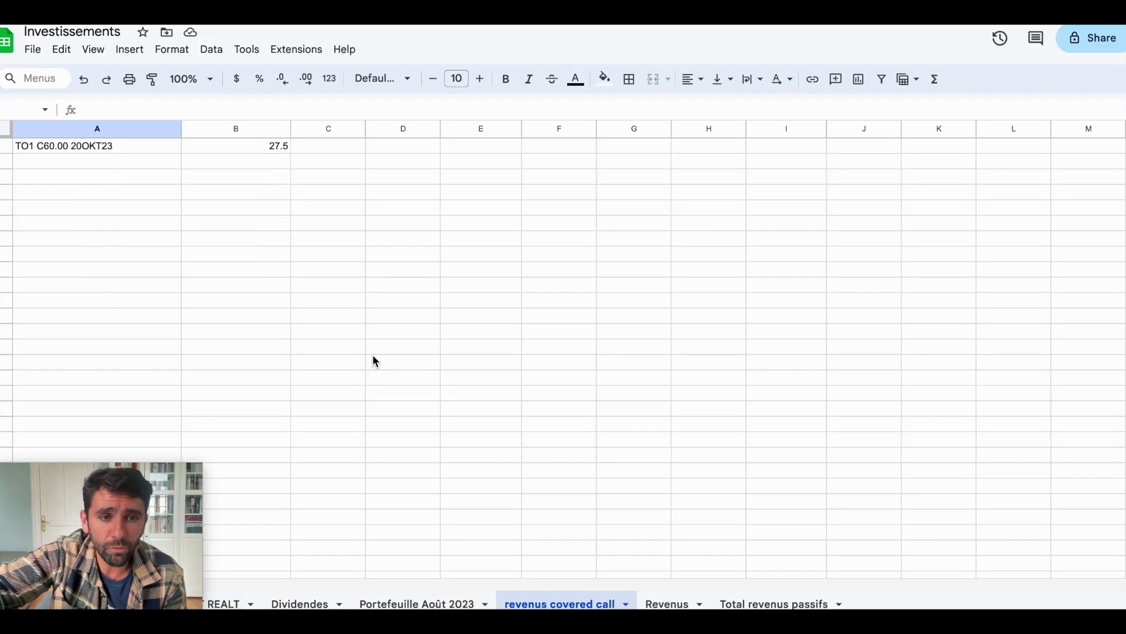
left_click(305, 604)
scroll(451, 448, "down", 3)
scroll(452, 449, "up", 3)
left_click_drag(273, 293, 574, 525)
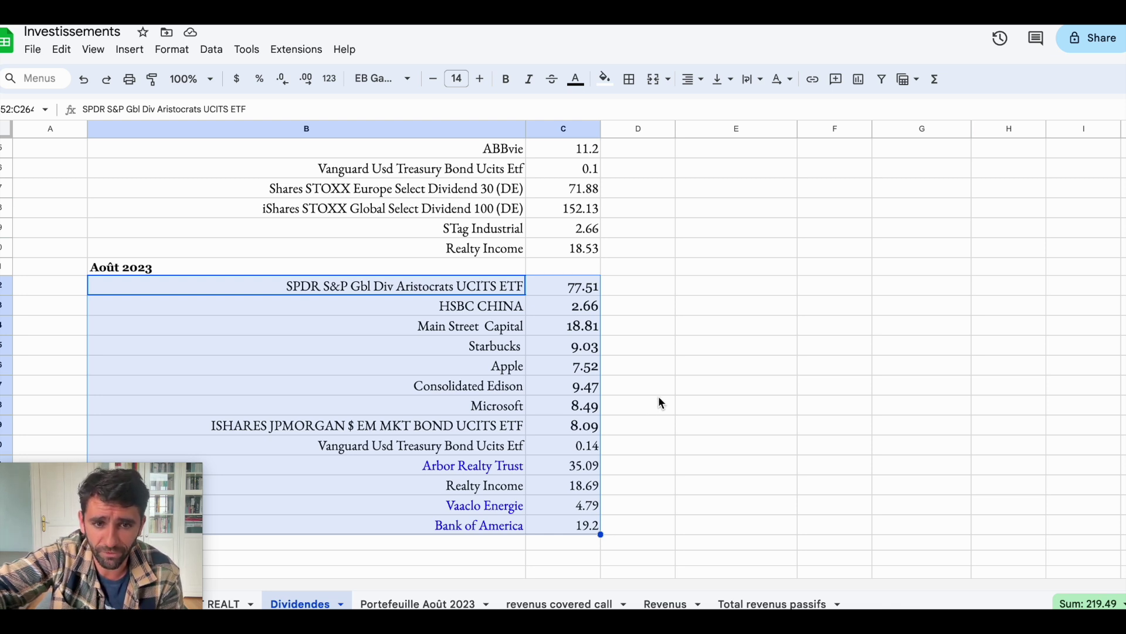
Clear the range selection and point out the Arbor Realty Trust, Vaaclo Energie and Bank of America dividend entries
left_click(659, 392)
left_click(490, 466)
left_click(493, 505)
left_click(493, 527)
left_click(496, 465)
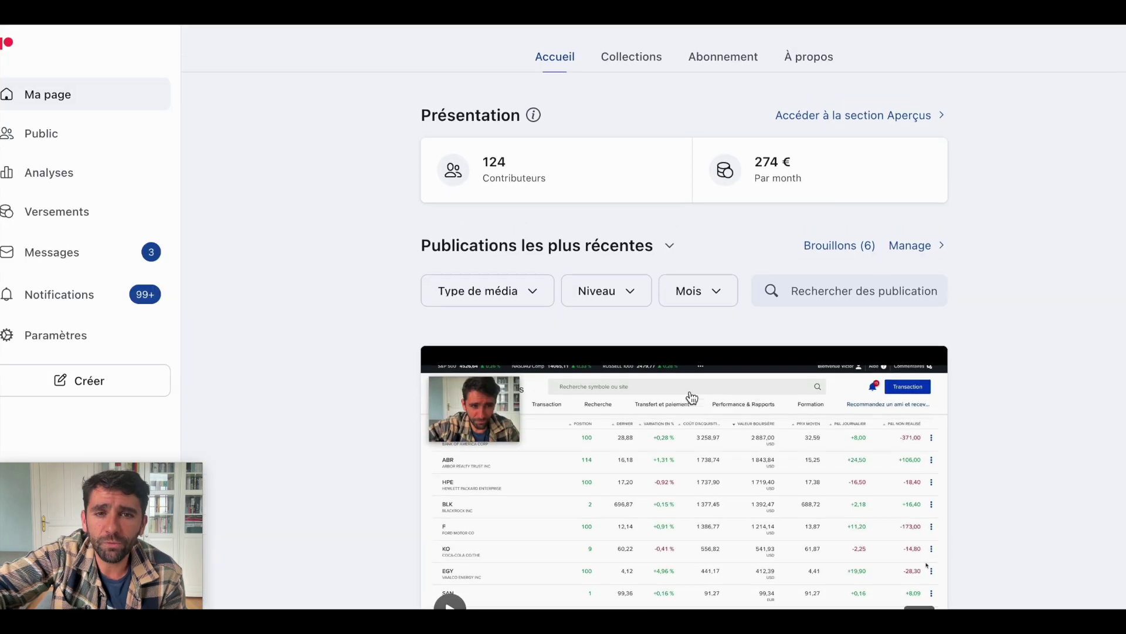
Switch to the Patreon creator page and review its header, contributor overview and most recent publications
scroll(691, 395, "up", 4)
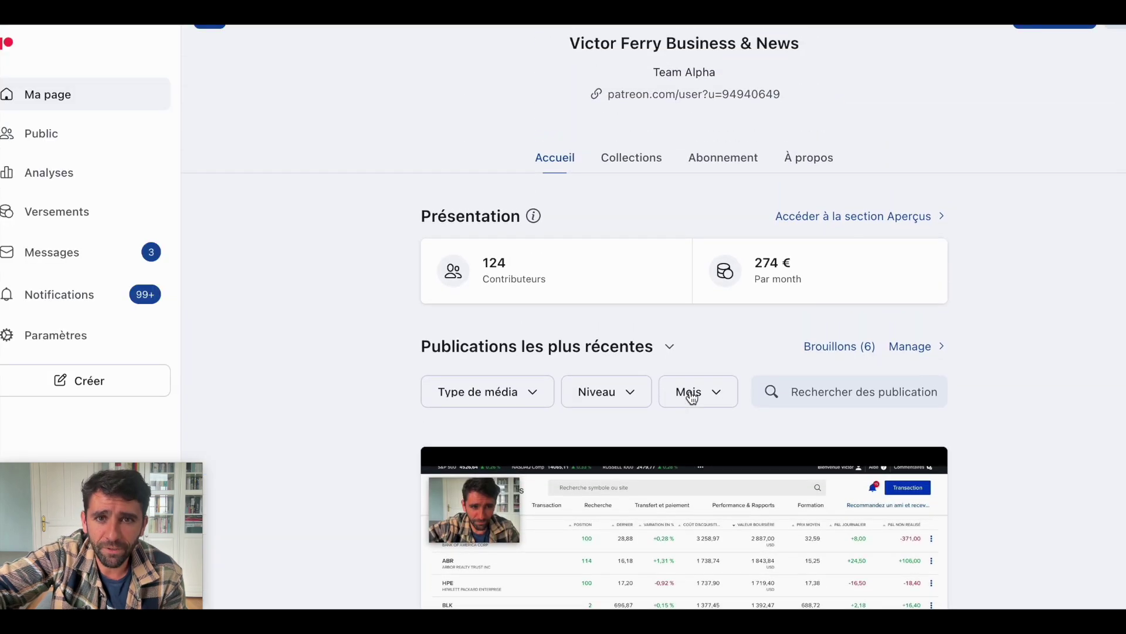
scroll(691, 392, "up", 1)
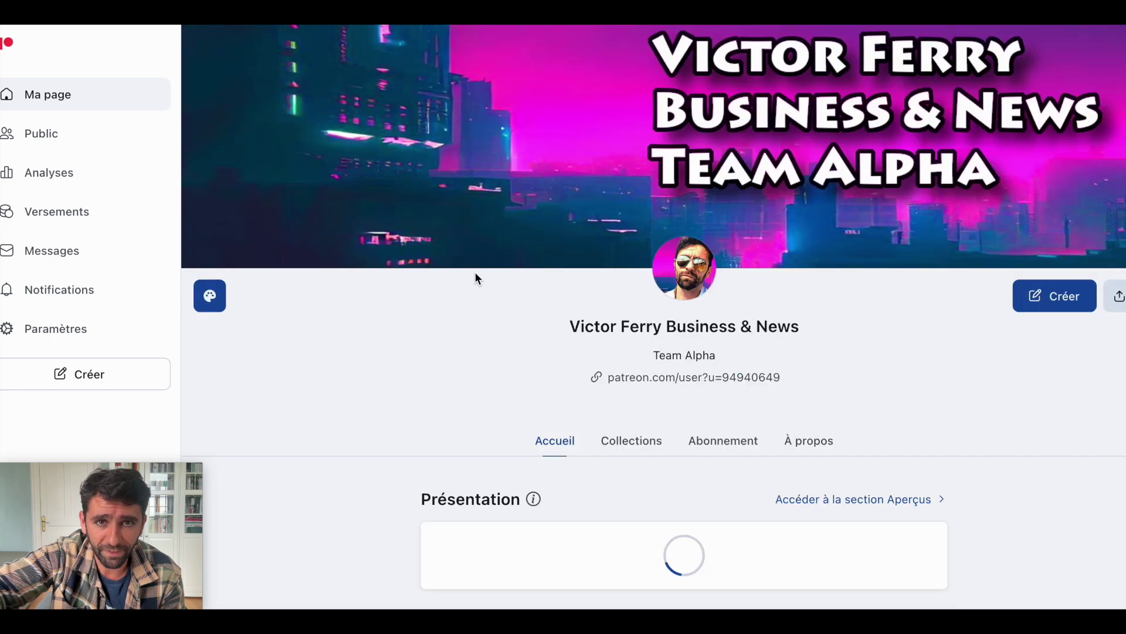
scroll(526, 386, "down", 5)
scroll(526, 385, "down", 3)
scroll(528, 387, "up", 4)
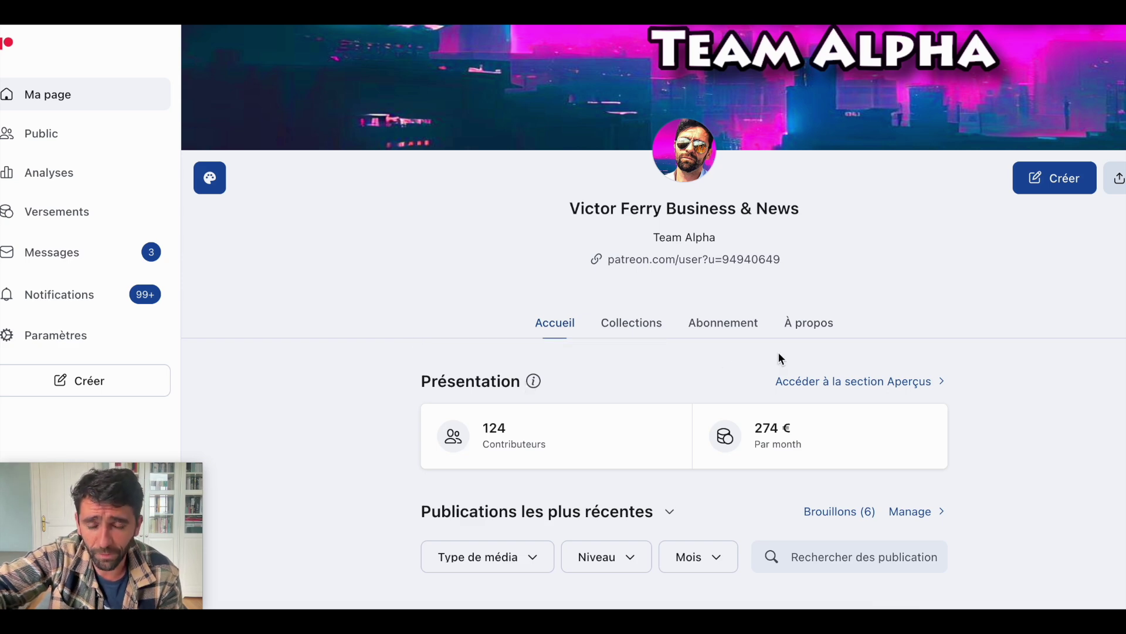
scroll(821, 346, "down", 3)
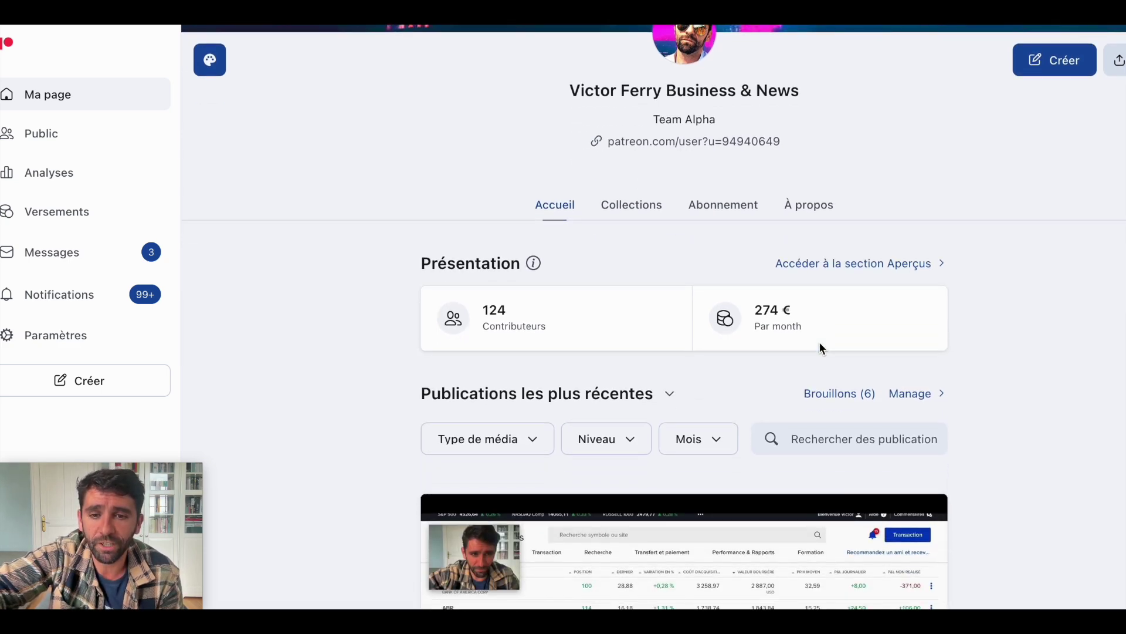
scroll(820, 346, "down", 1)
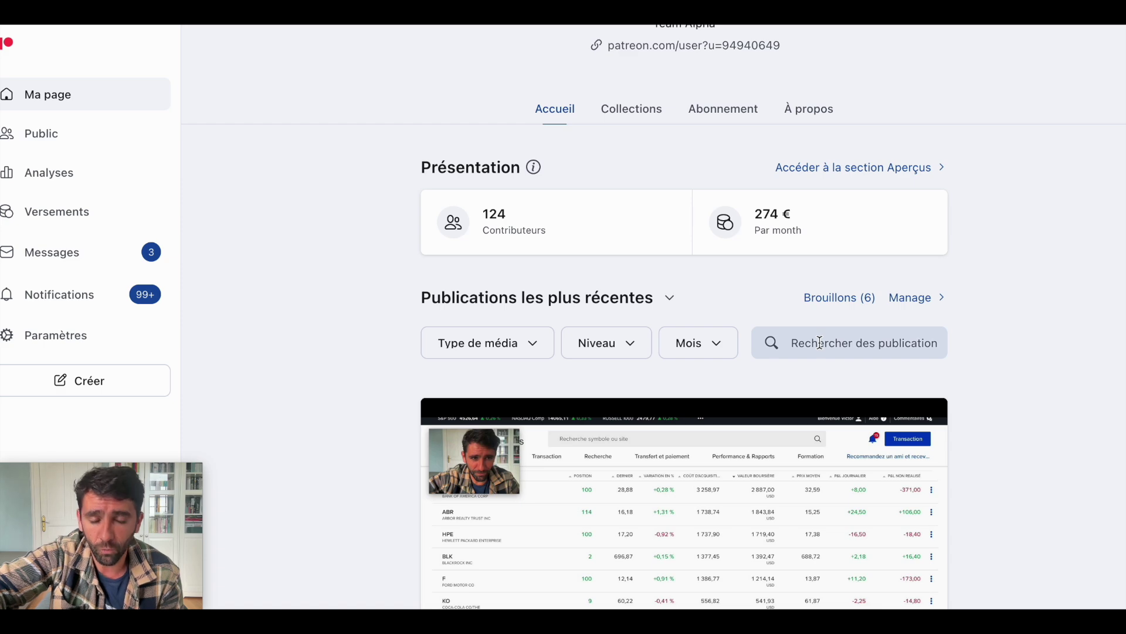
scroll(680, 220, "up", 5)
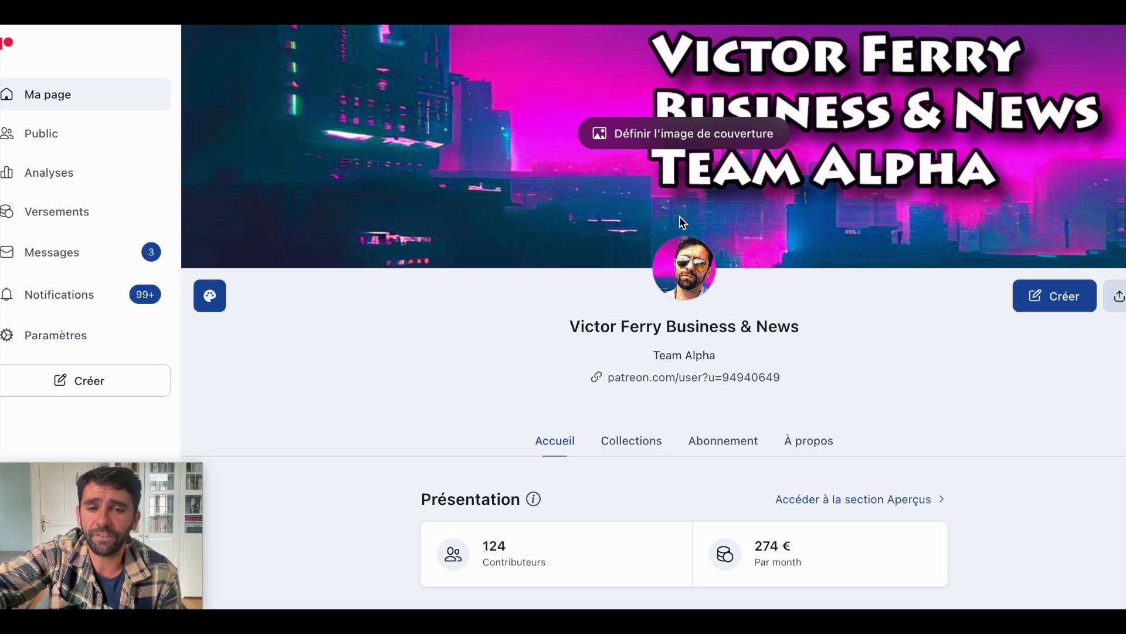
View the page's Collections section, return to the home section and look at the latest portfolio publication
left_click(647, 440)
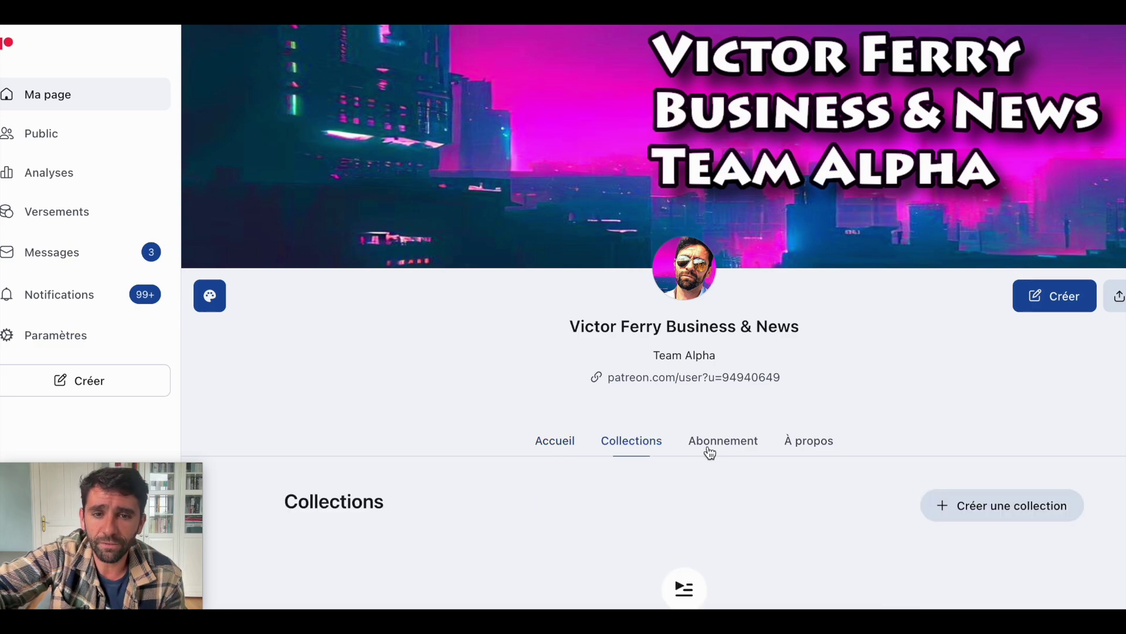
scroll(709, 449, "down", 3)
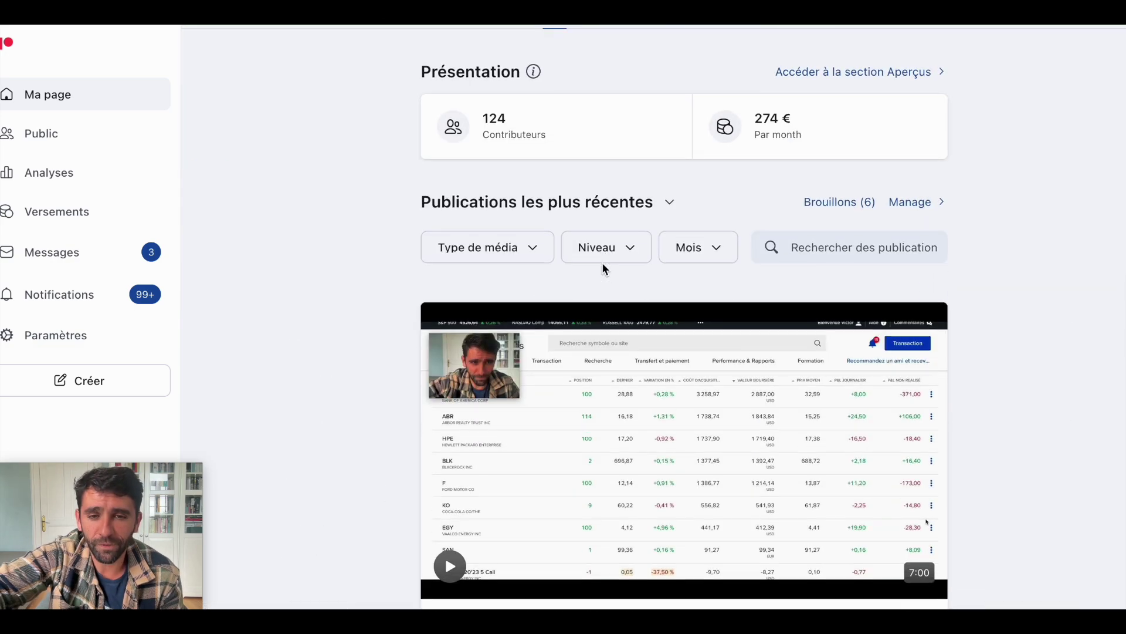
scroll(603, 264, "down", 2)
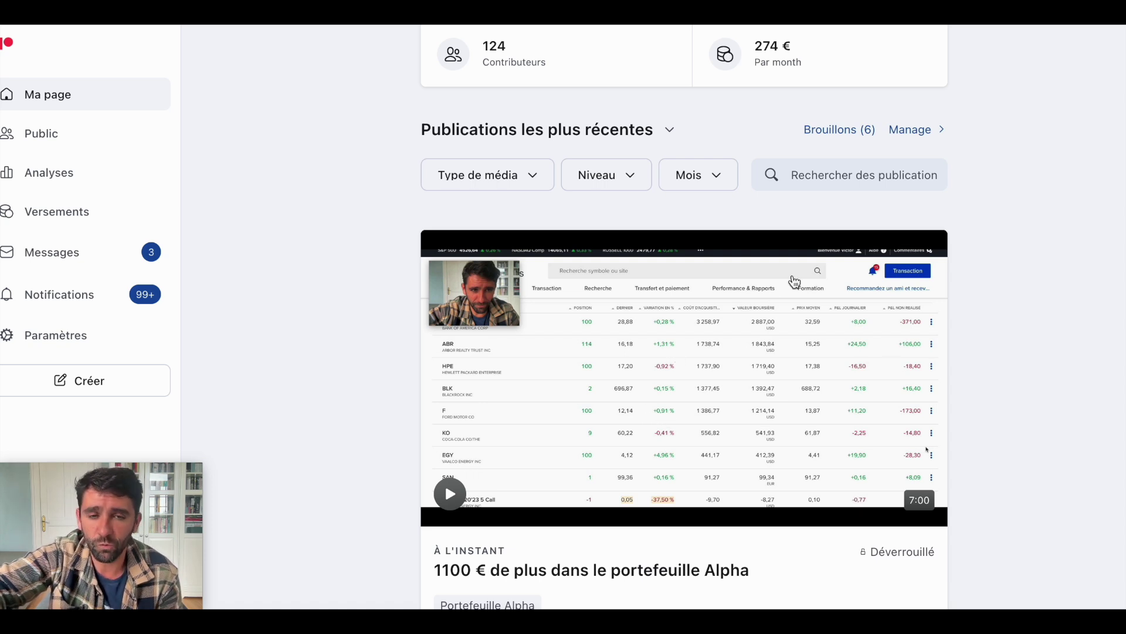
scroll(745, 349, "up", 9)
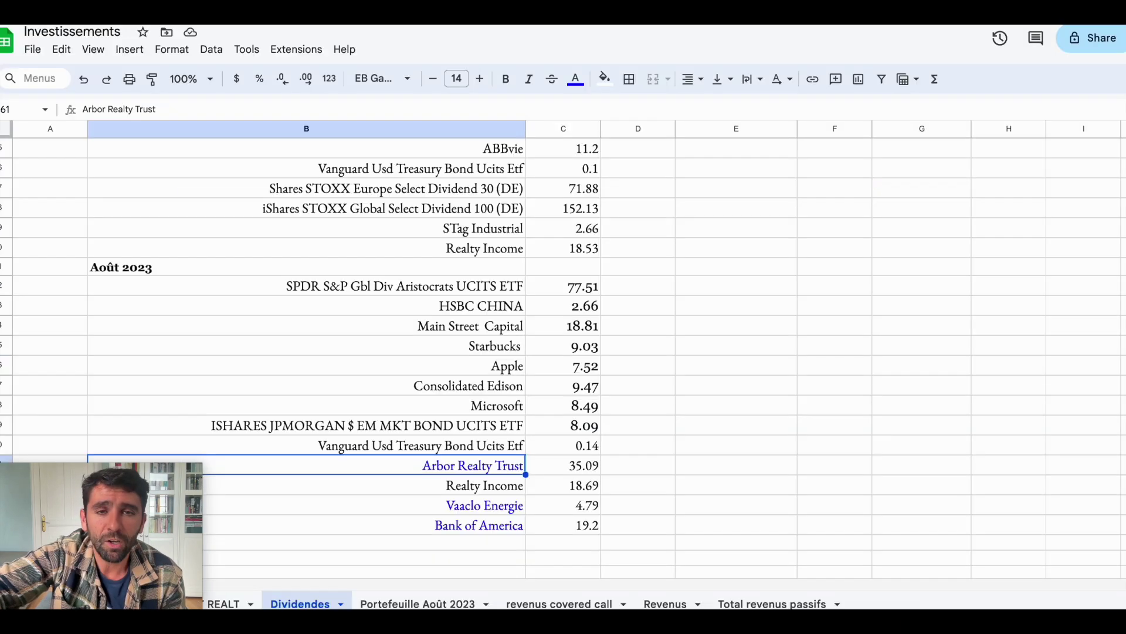
Return to the Dividendes sheet and examine the blue-coloured August 2023 entries one by one, finishing on an empty cell
scroll(477, 486, "down", 1)
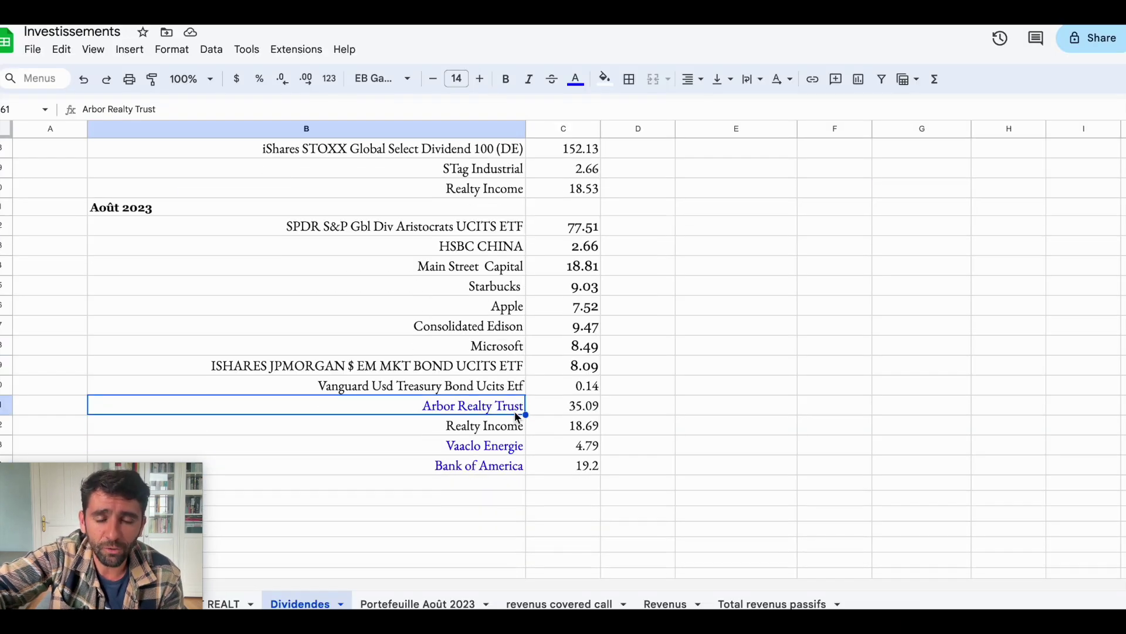
left_click(509, 451)
left_click(511, 466)
left_click(506, 410)
left_click(508, 465)
left_click(506, 406)
left_click(513, 446)
left_click(706, 366)
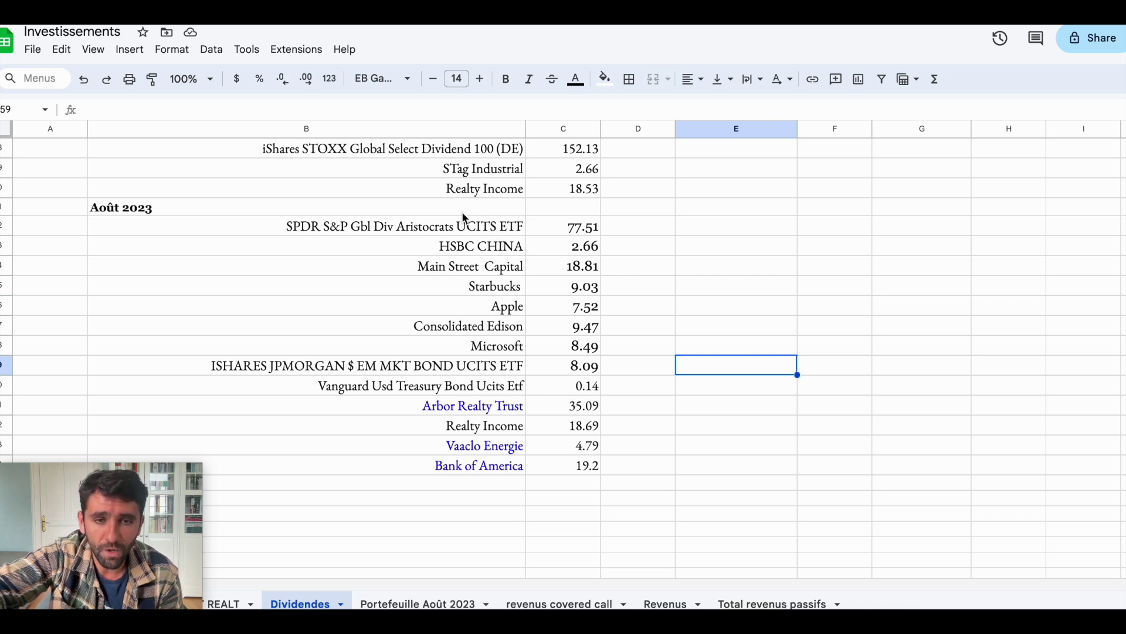
Examine the August 2023 entries for the SPDR, iShares JPMorgan and Vanguard ETFs, then Realty Income and its amount
left_click(357, 226)
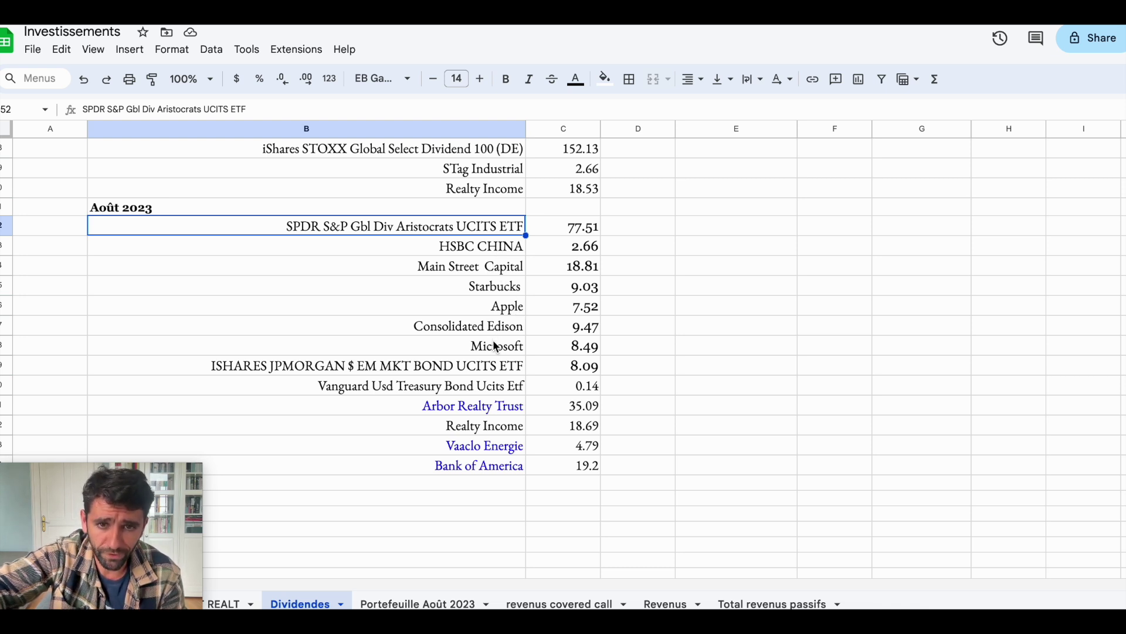
left_click(418, 367)
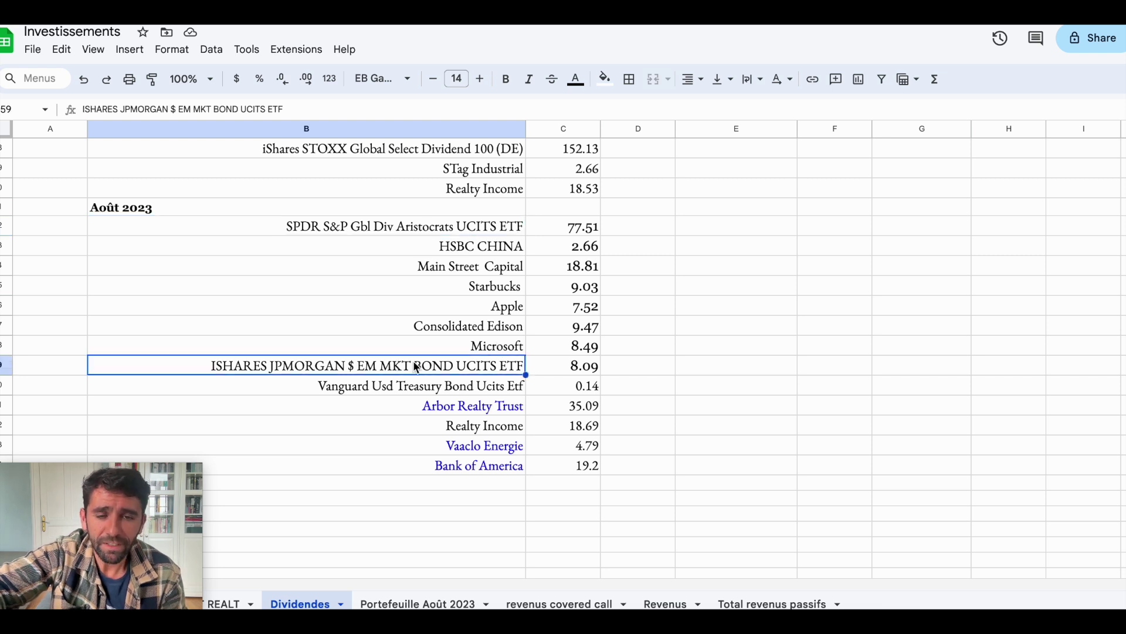
left_click(472, 389)
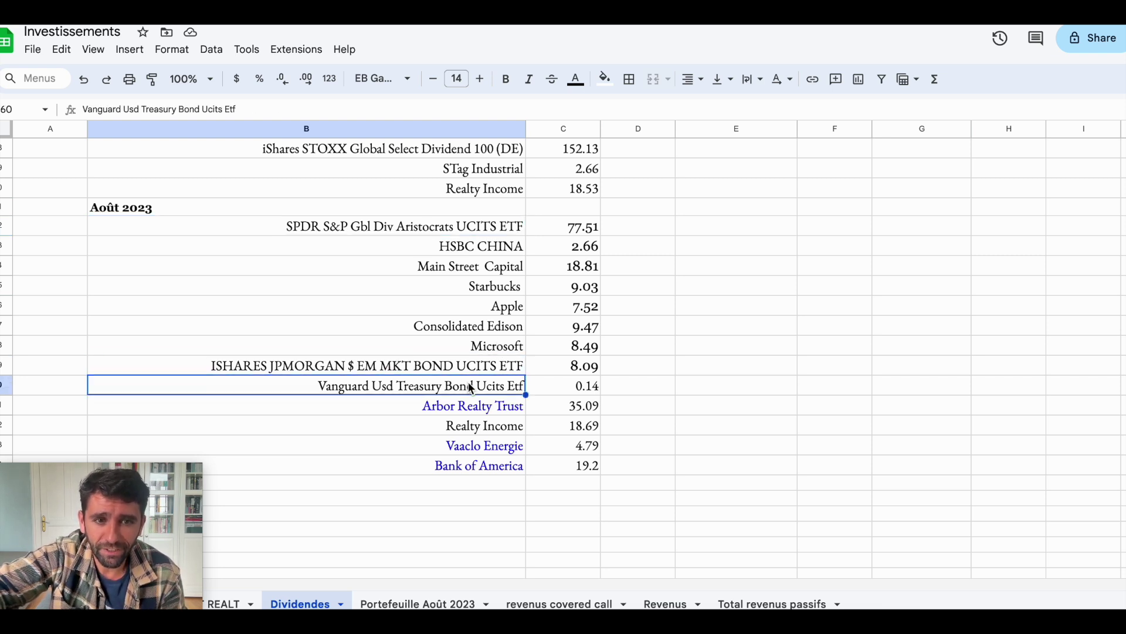
left_click(514, 430)
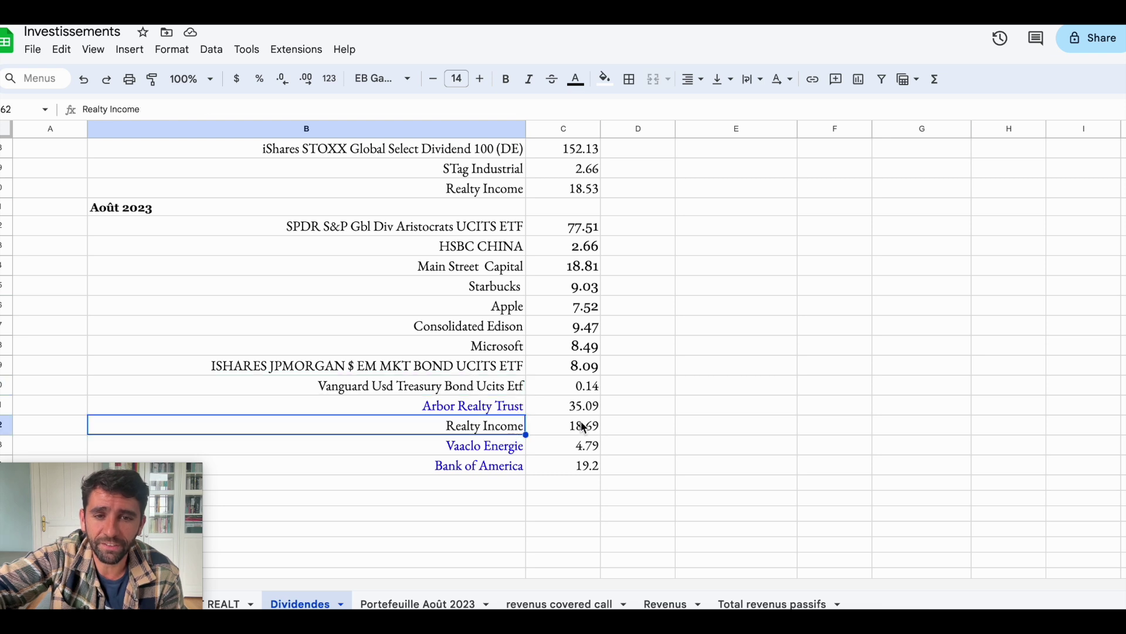
left_click(585, 430)
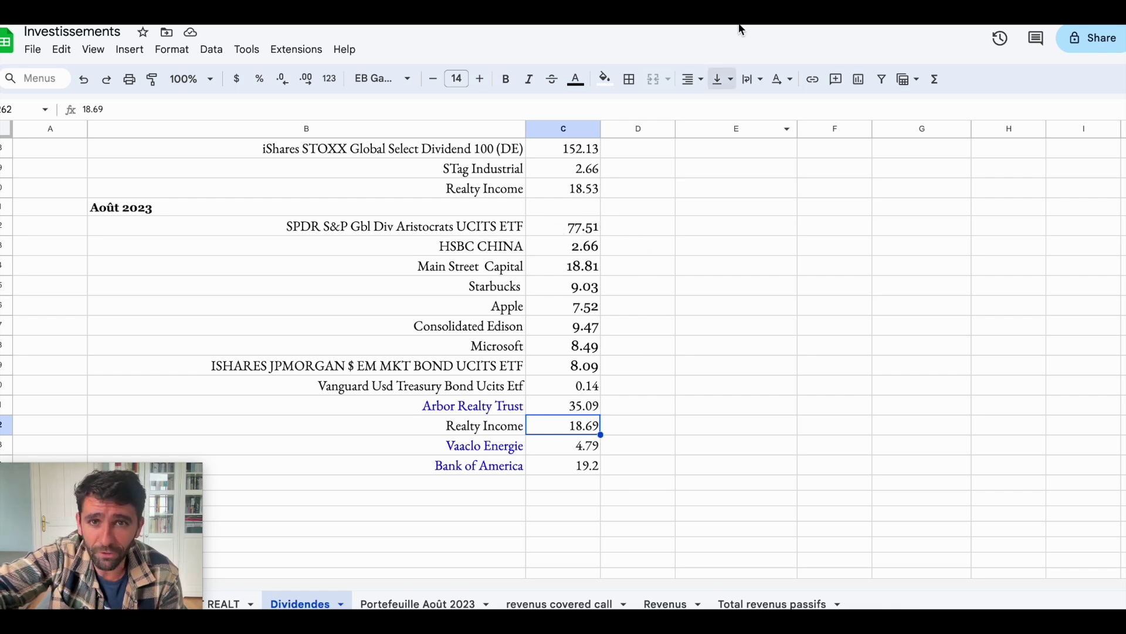
Switch to the brokerage portfolio and look through its stock, option and ETF positions
key("ctrl+Tab")
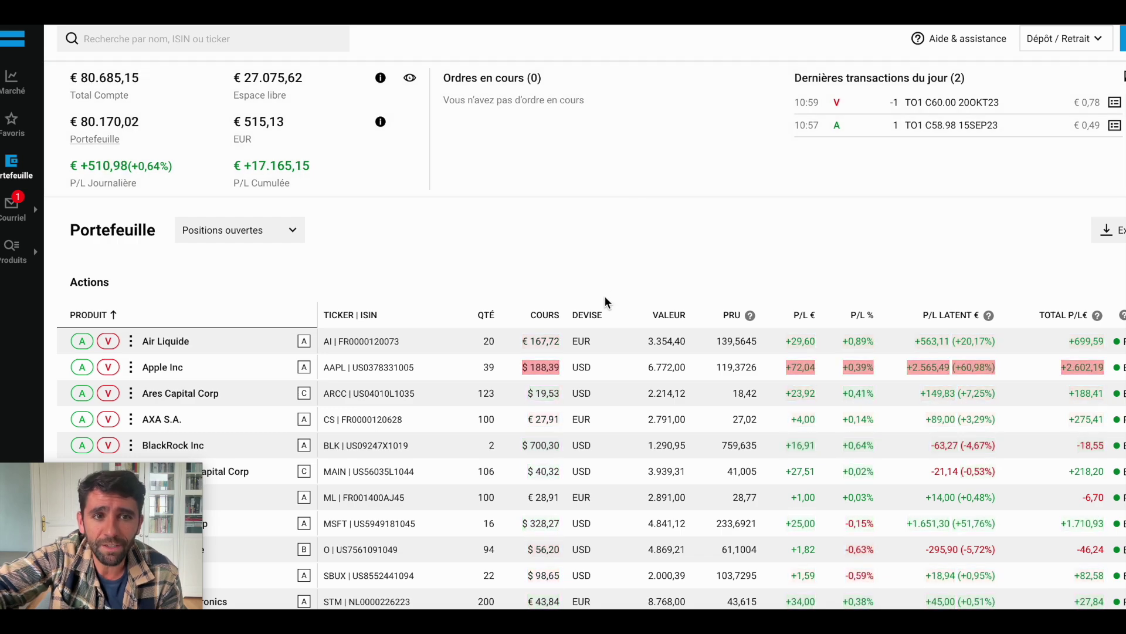
scroll(606, 300, "down", 3)
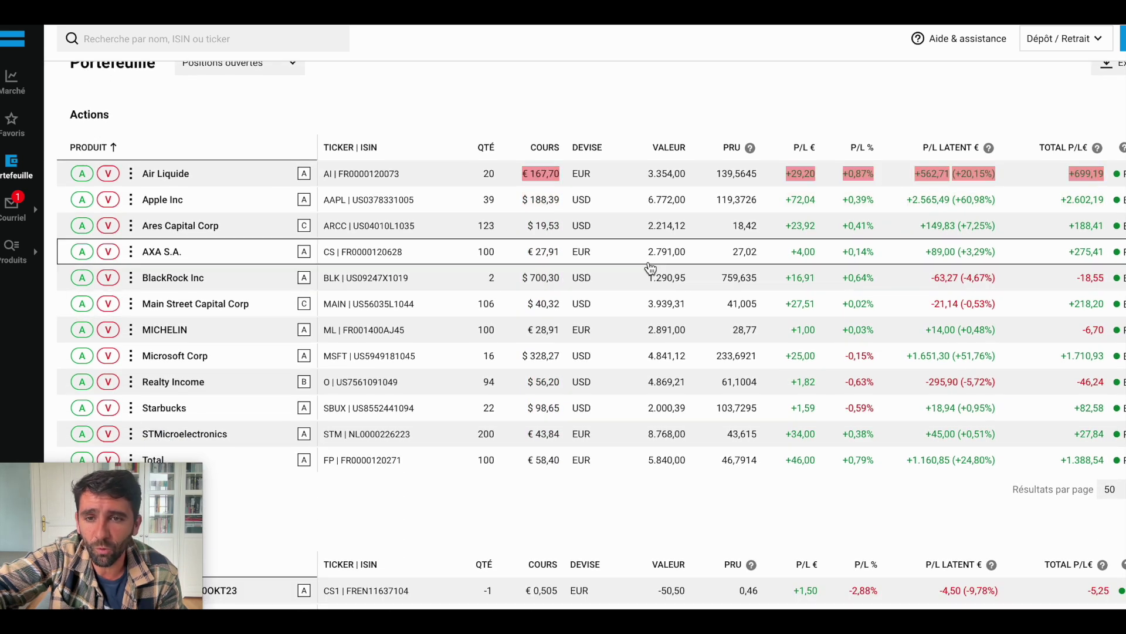
scroll(560, 271, "down", 12)
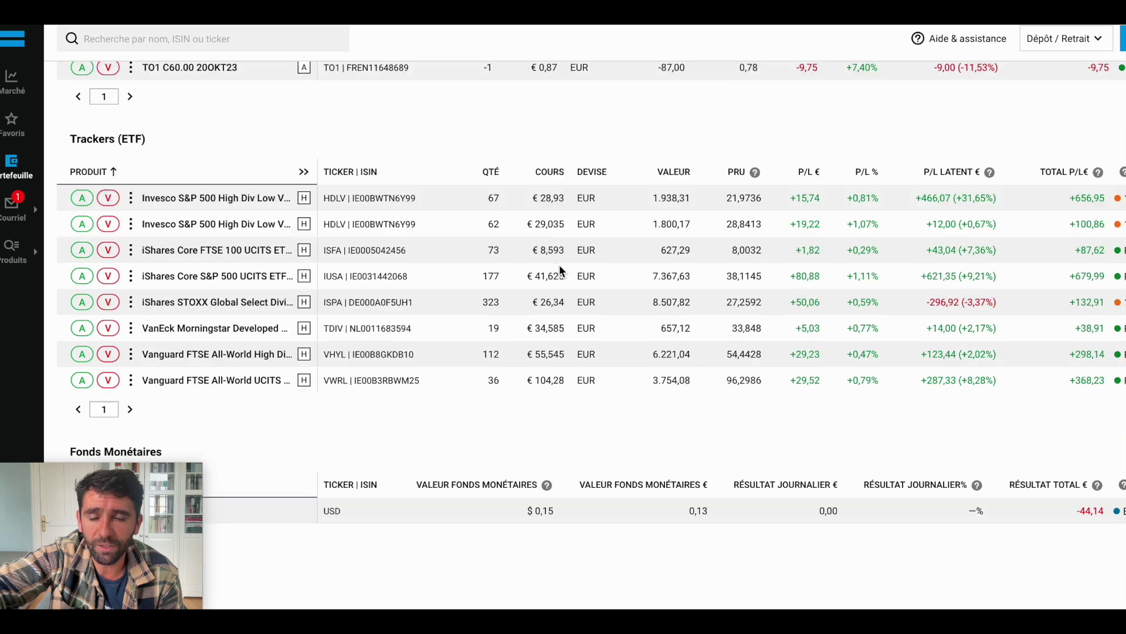
scroll(561, 271, "up", 3)
scroll(560, 270, "up", 10)
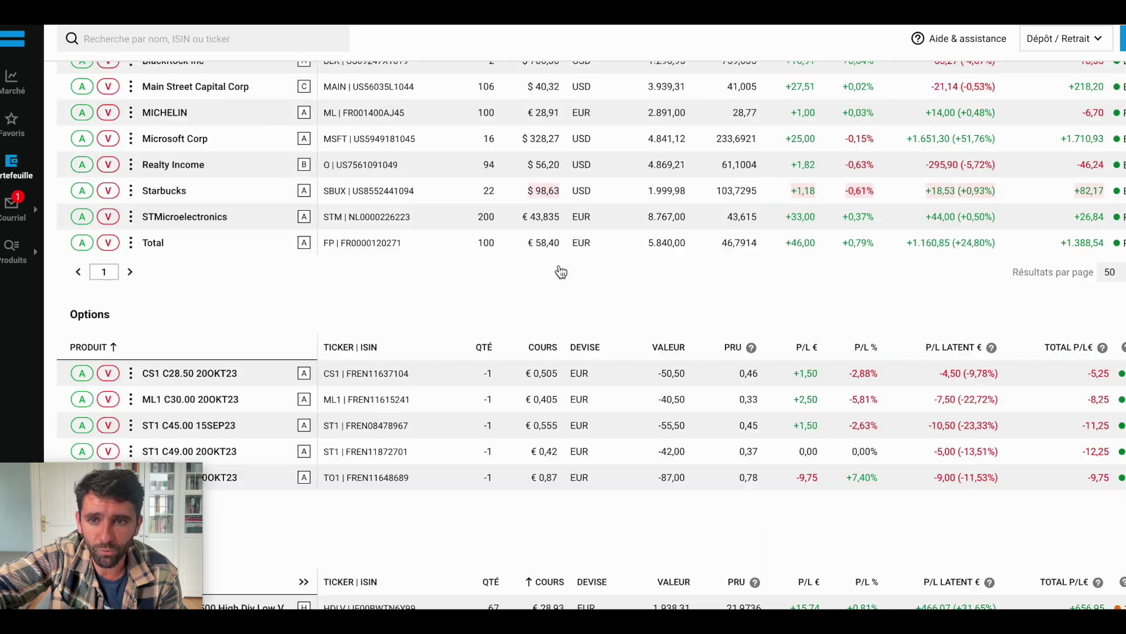
scroll(561, 271, "down", 2)
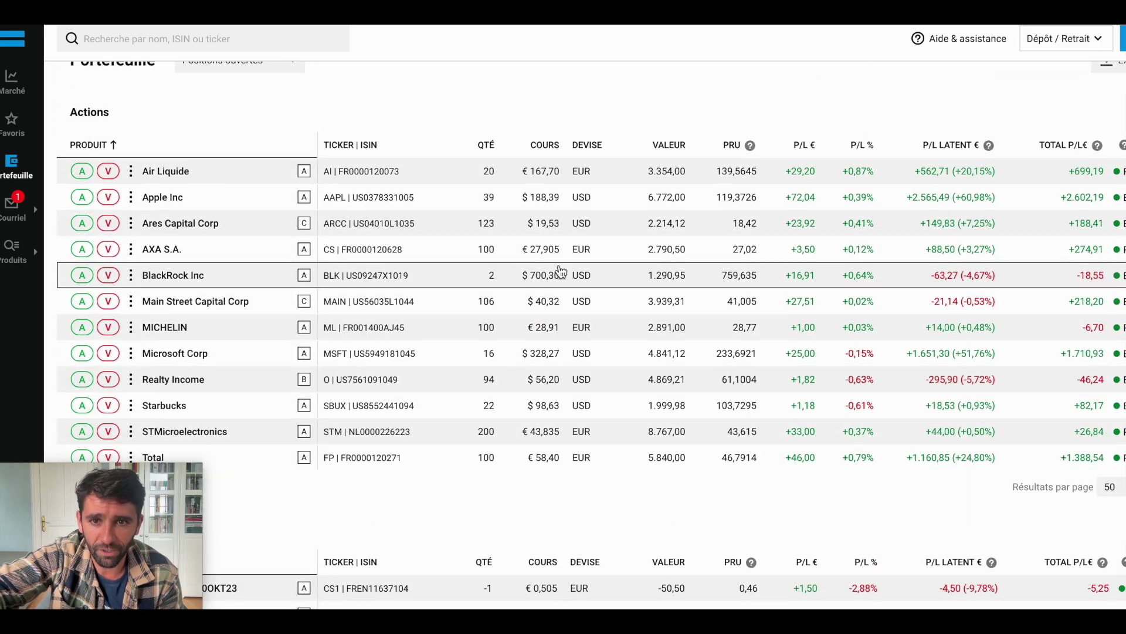
scroll(549, 176, "up", 1)
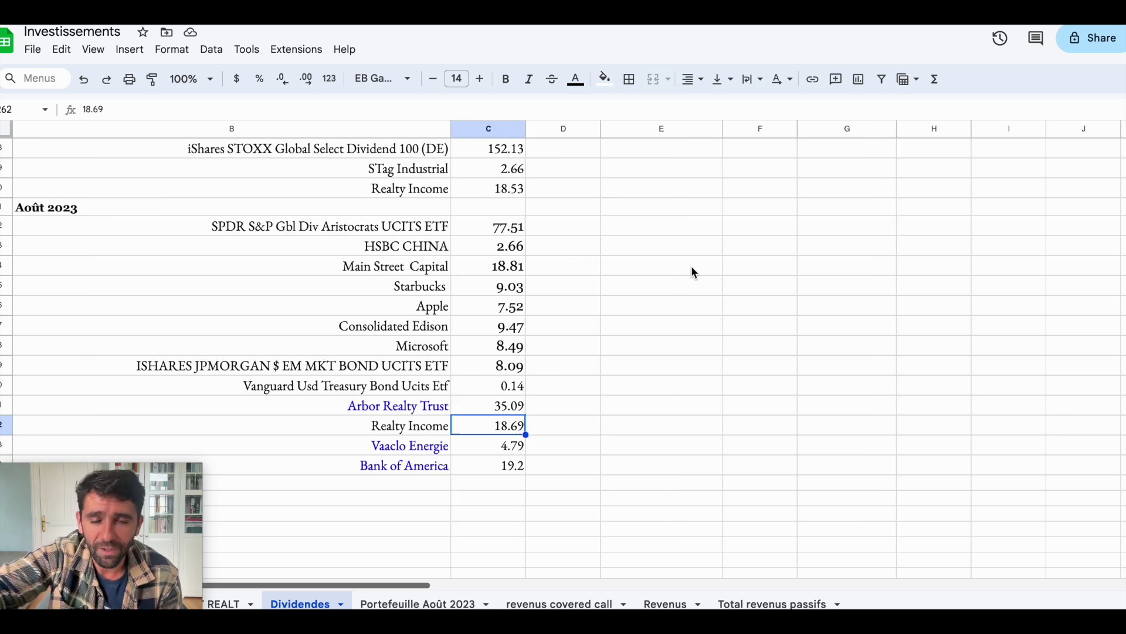
Return to the Dividendes sheet and examine the monthly dividend totals, yearly totals and the monthly bar chart
scroll(694, 273, "right", 10)
scroll(694, 273, "down", 2)
scroll(691, 266, "down", 5)
scroll(691, 266, "left", 5)
scroll(506, 468, "right", 15)
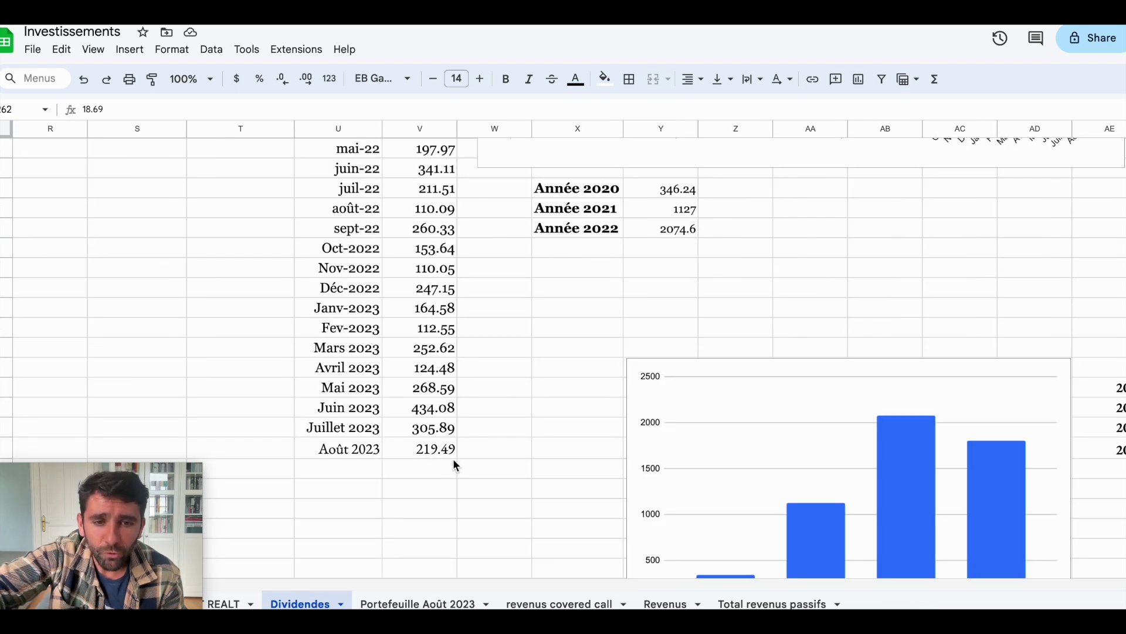
scroll(735, 389, "up", 5)
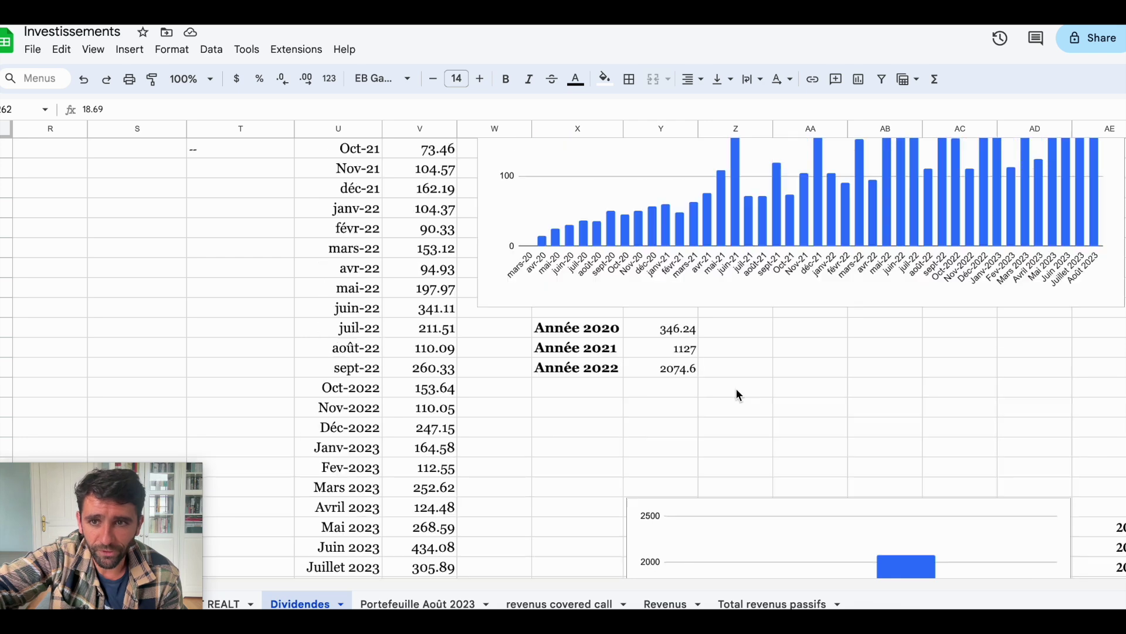
scroll(735, 388, "right", 3)
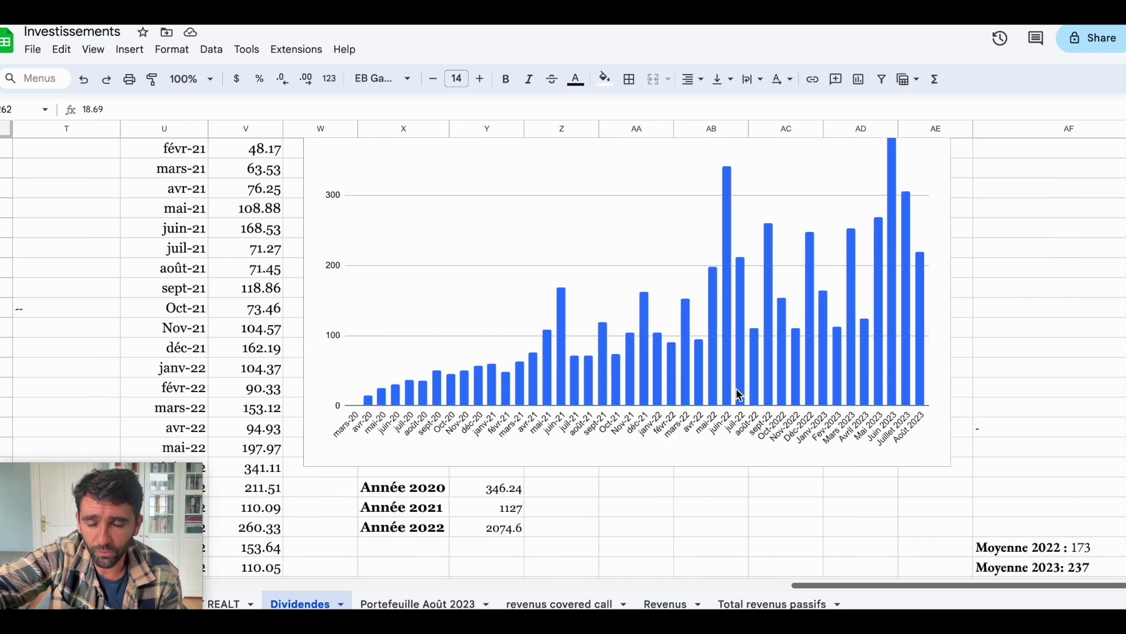
Select the monthly dividend chart and compare the bars for August 2023 and August 2022
left_click(923, 267)
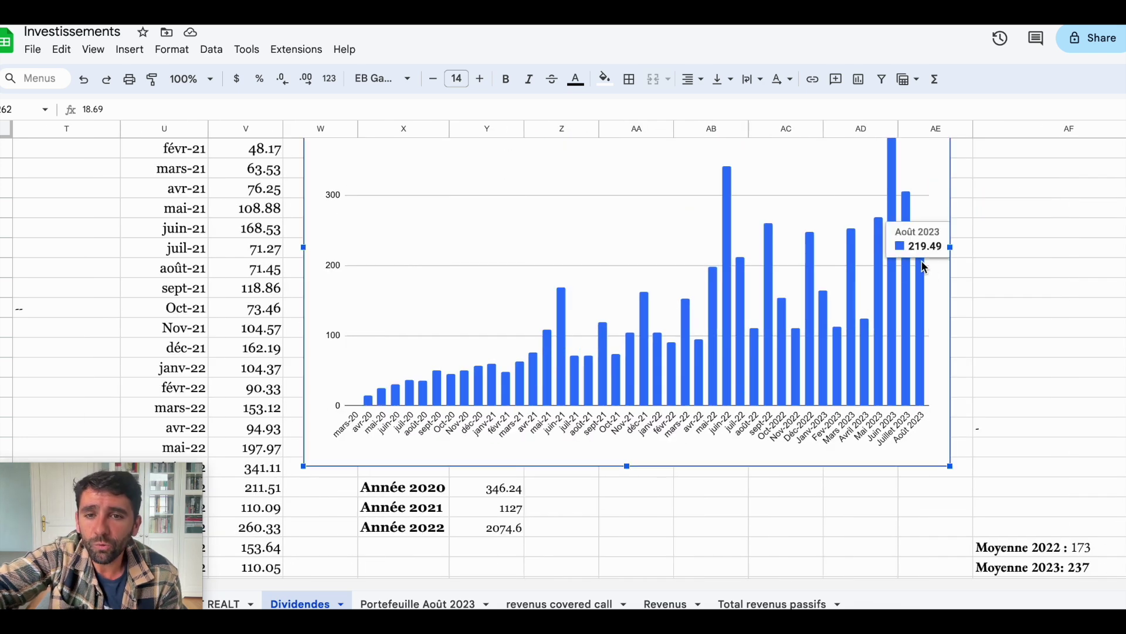
mouse_move(757, 342)
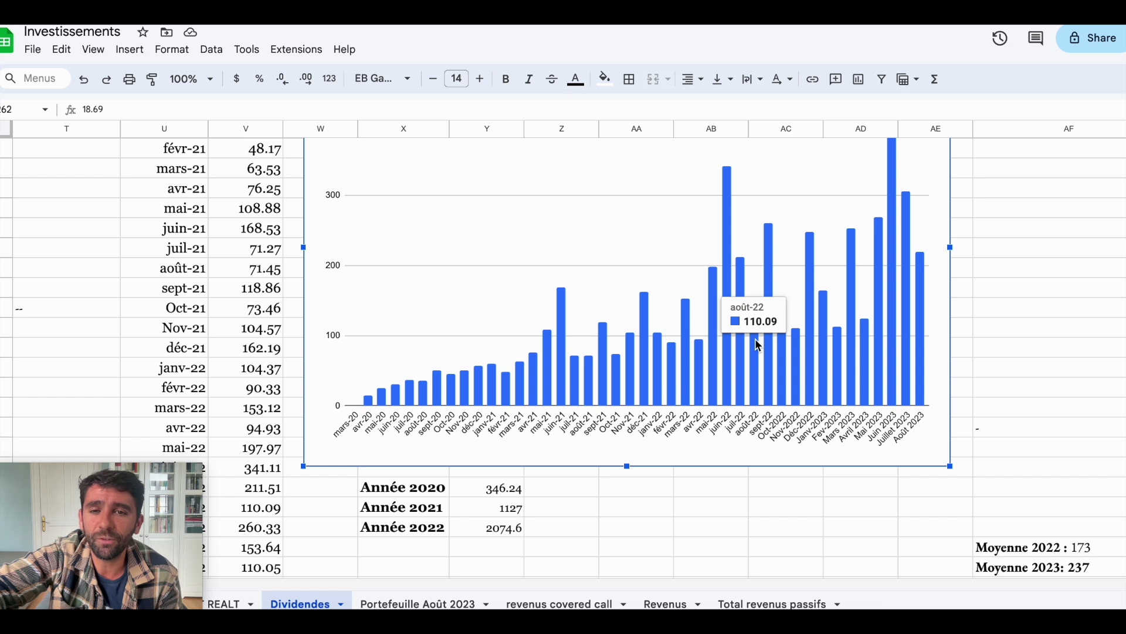
mouse_move(926, 266)
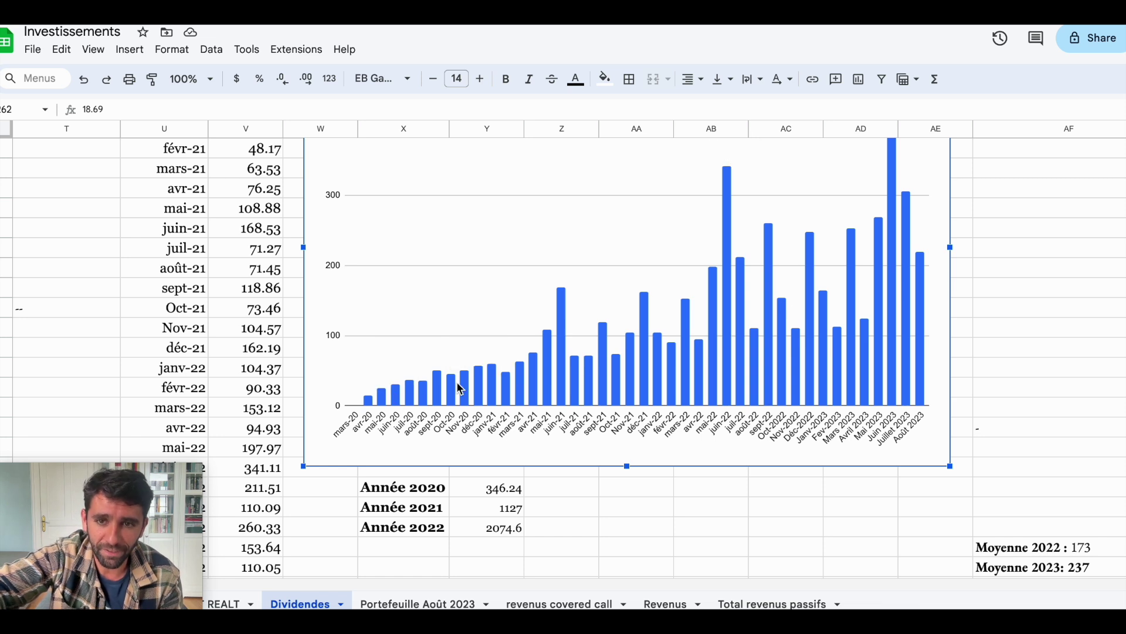
scroll(962, 264, "up", 1)
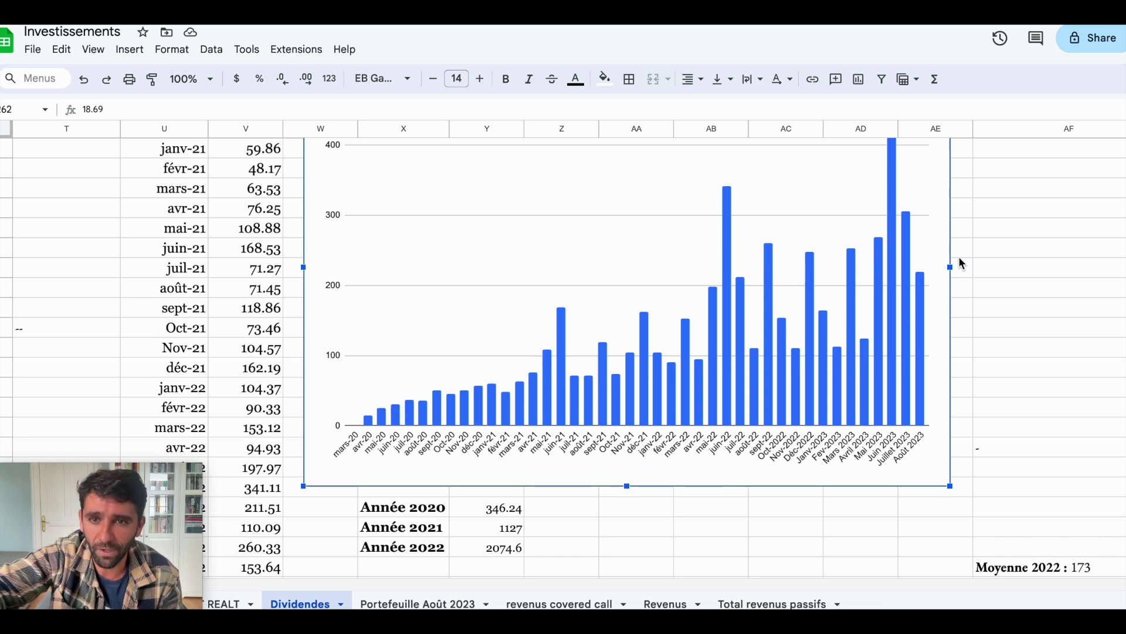
Open the Total revenus passifs sheet and examine the August 2023 income total, its sources and the 2023 monthly bar chart
mouse_move(689, 354)
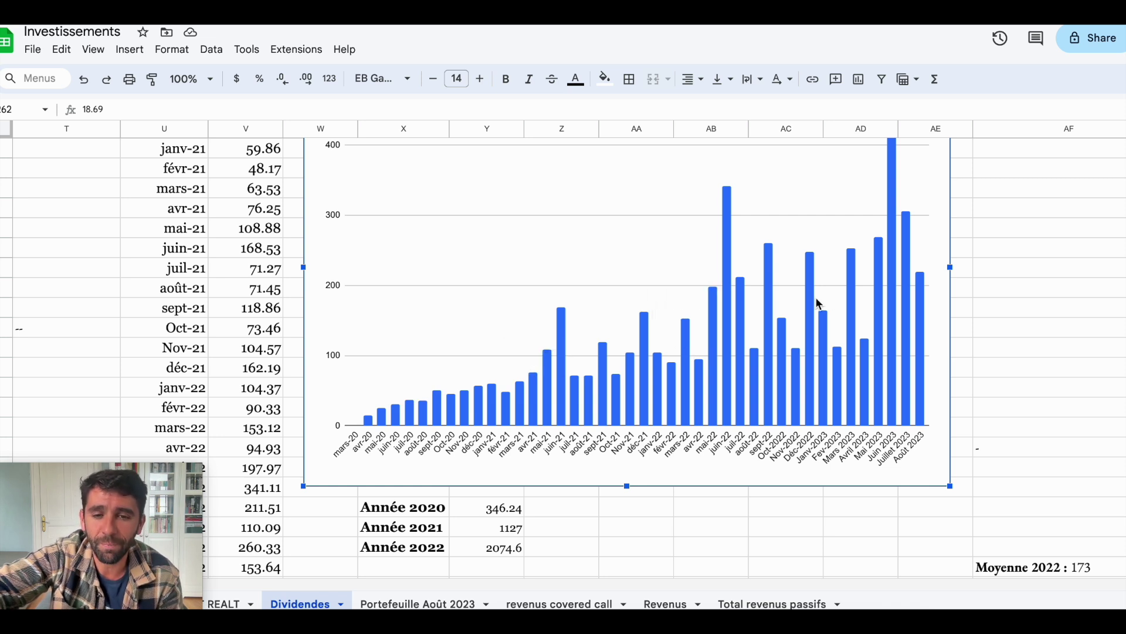
mouse_move(743, 379)
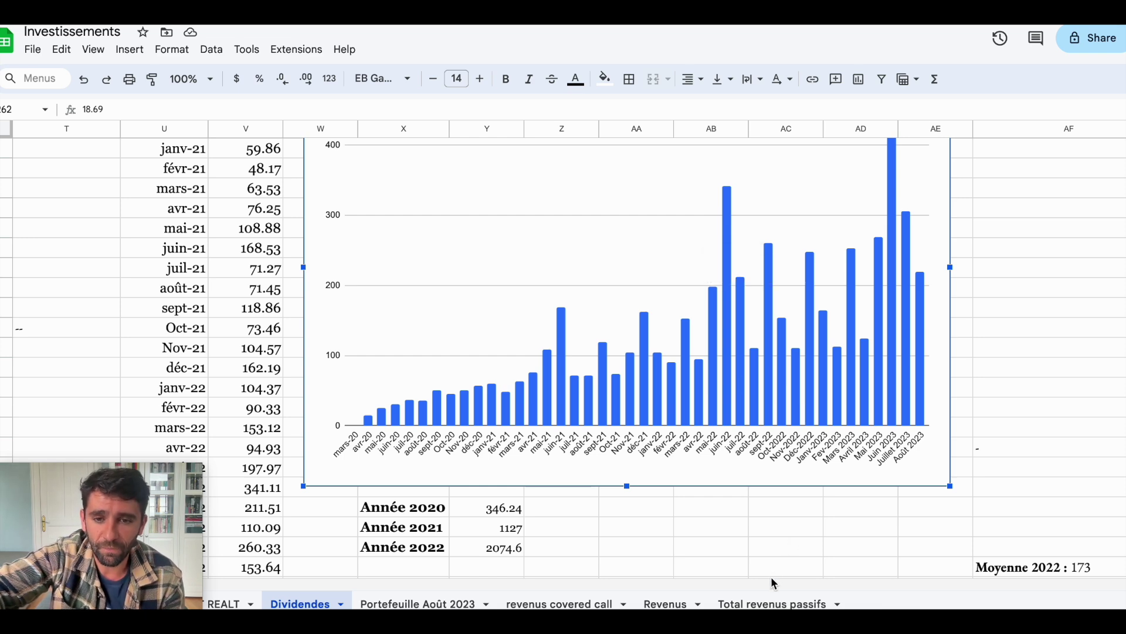
left_click(772, 603)
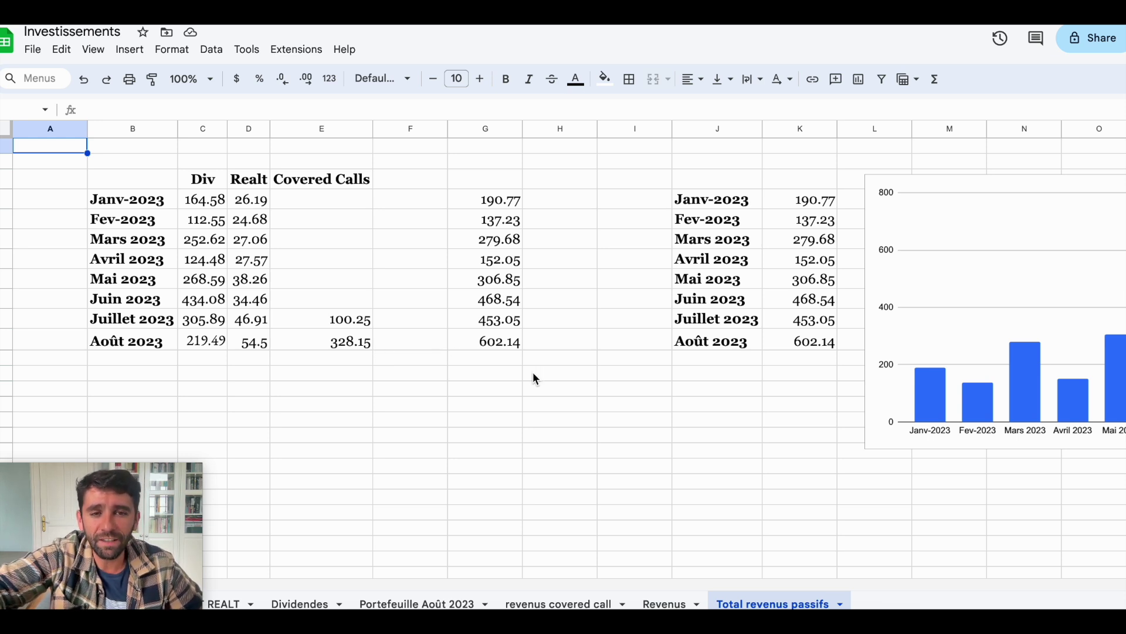
left_click(505, 346)
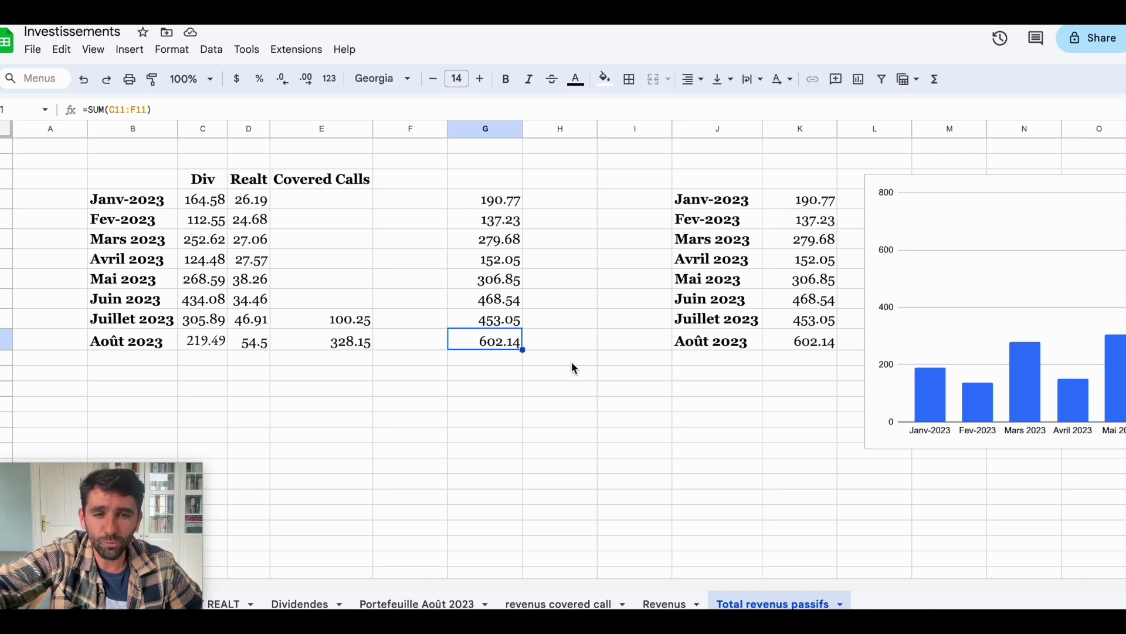
scroll(615, 373, "right", 10)
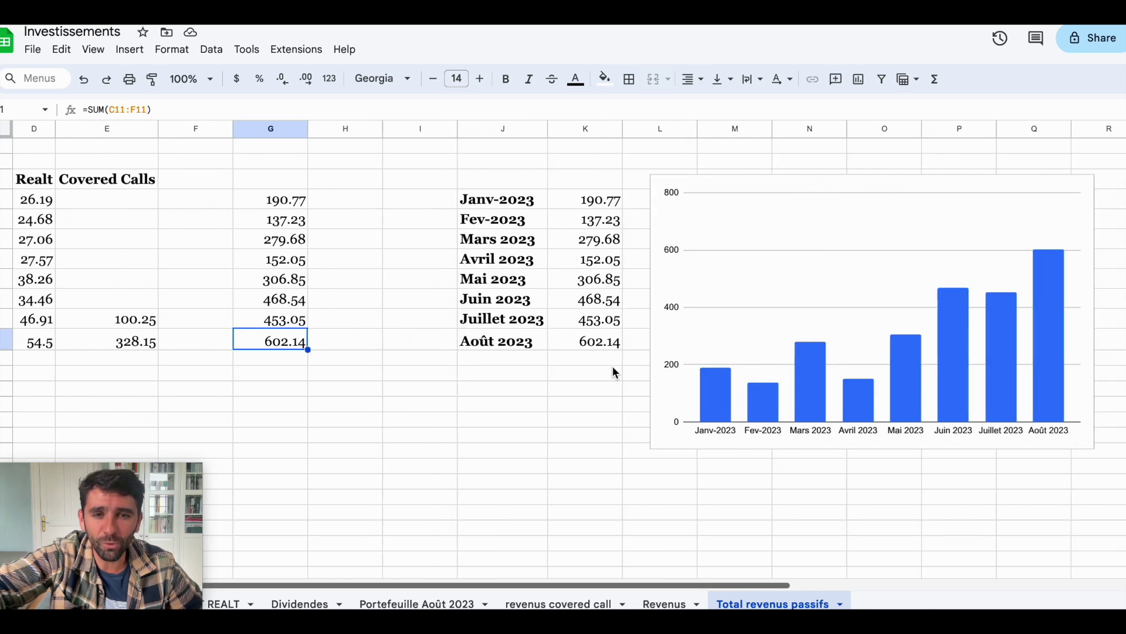
scroll(615, 372, "left", 2)
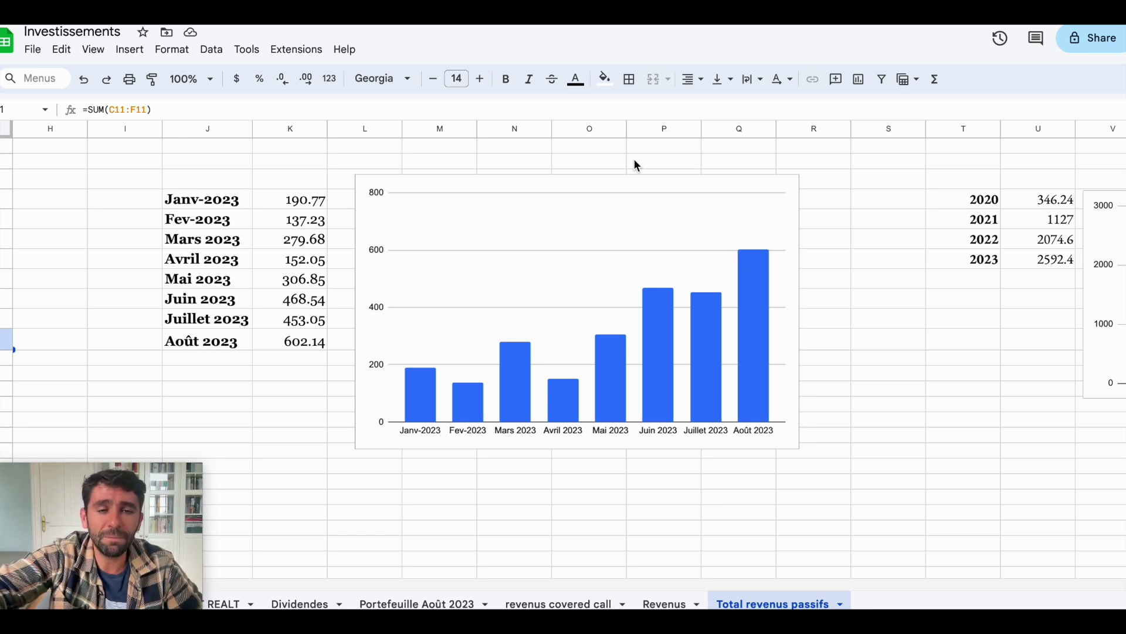
scroll(633, 166, "left", 2)
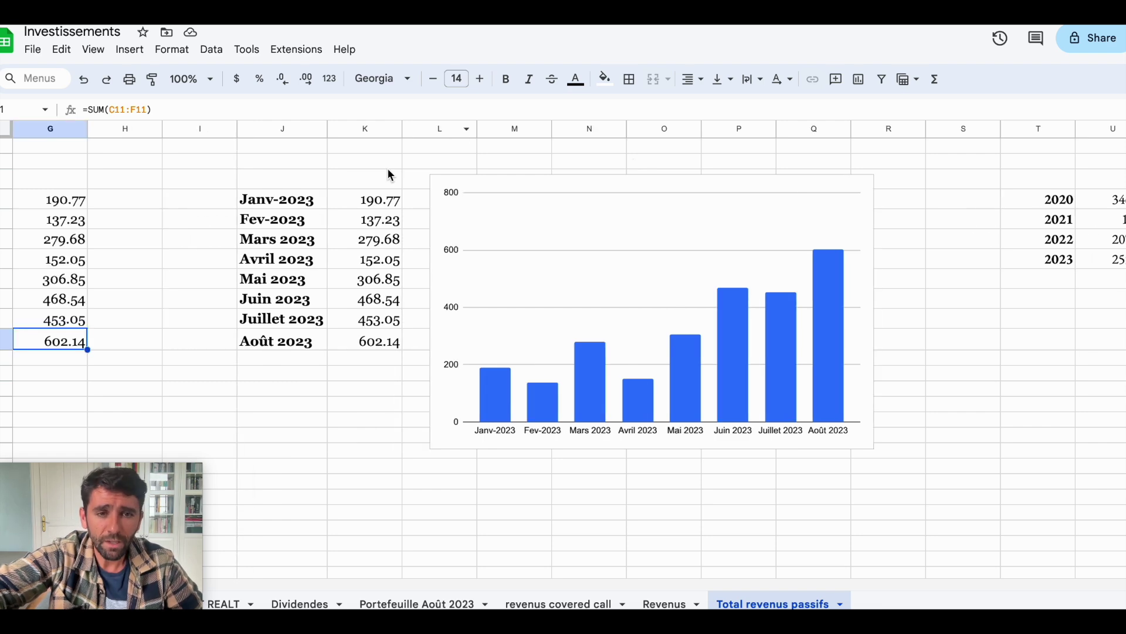
scroll(352, 364, "left", 5)
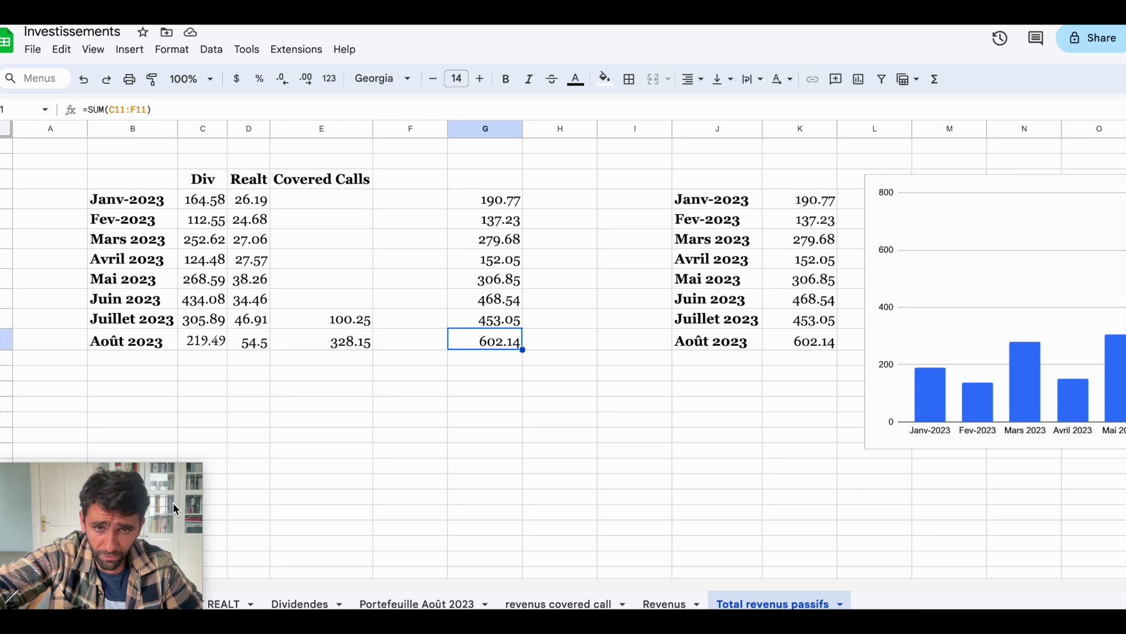
Open the RENT REALT sheet and read the weekly USDC rents from October 2022 through August 2023
left_click_drag(173, 503, 187, 447)
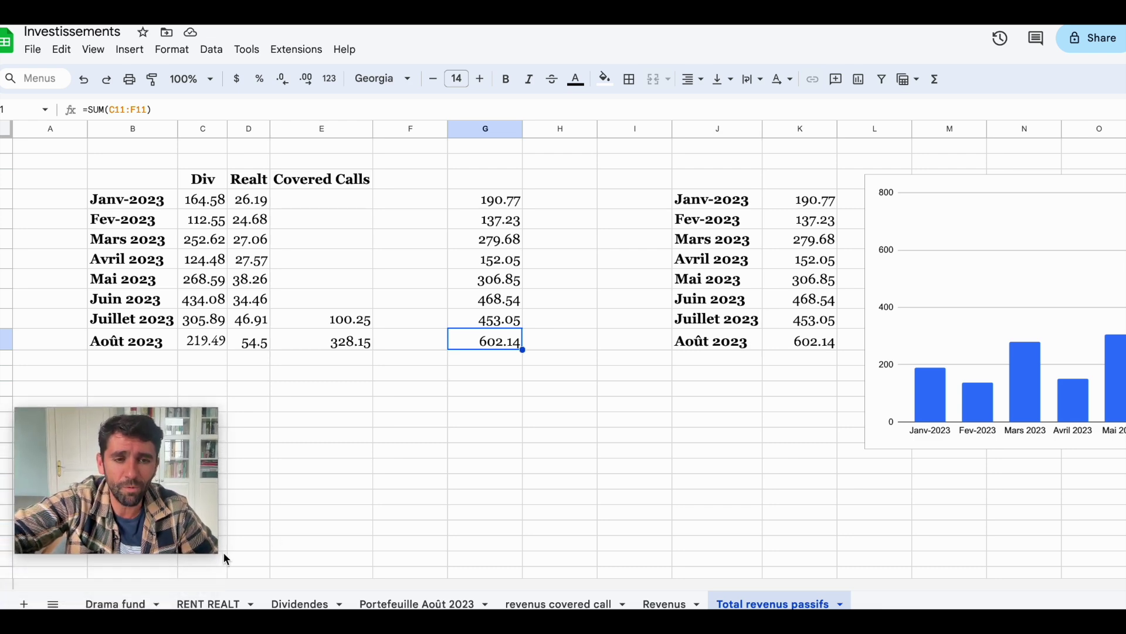
left_click(215, 603)
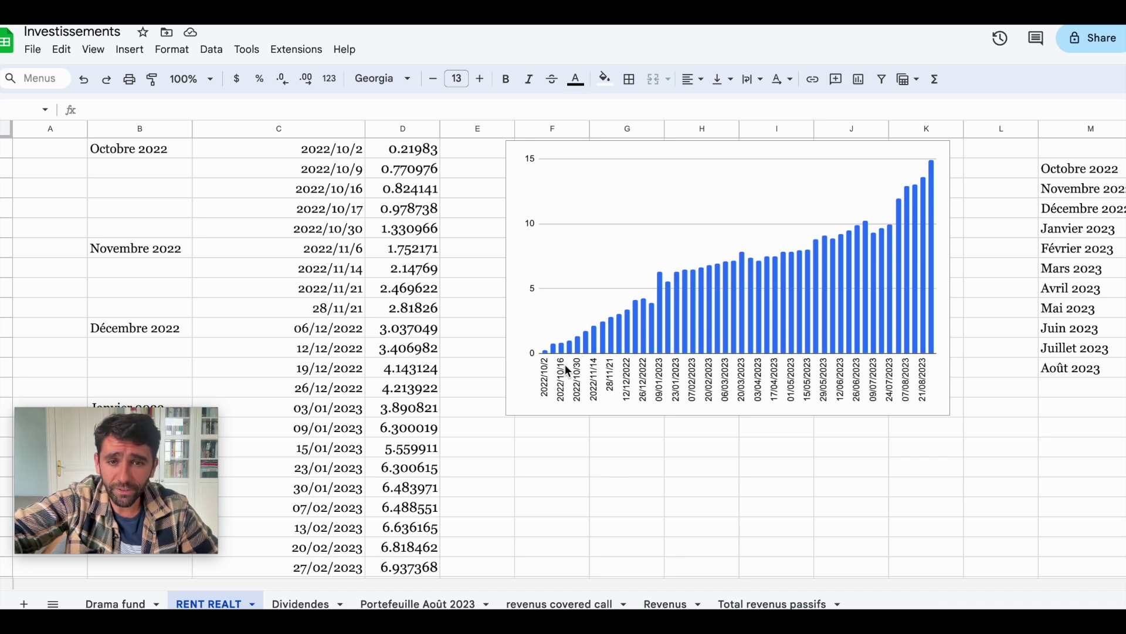
scroll(564, 364, "up", 2)
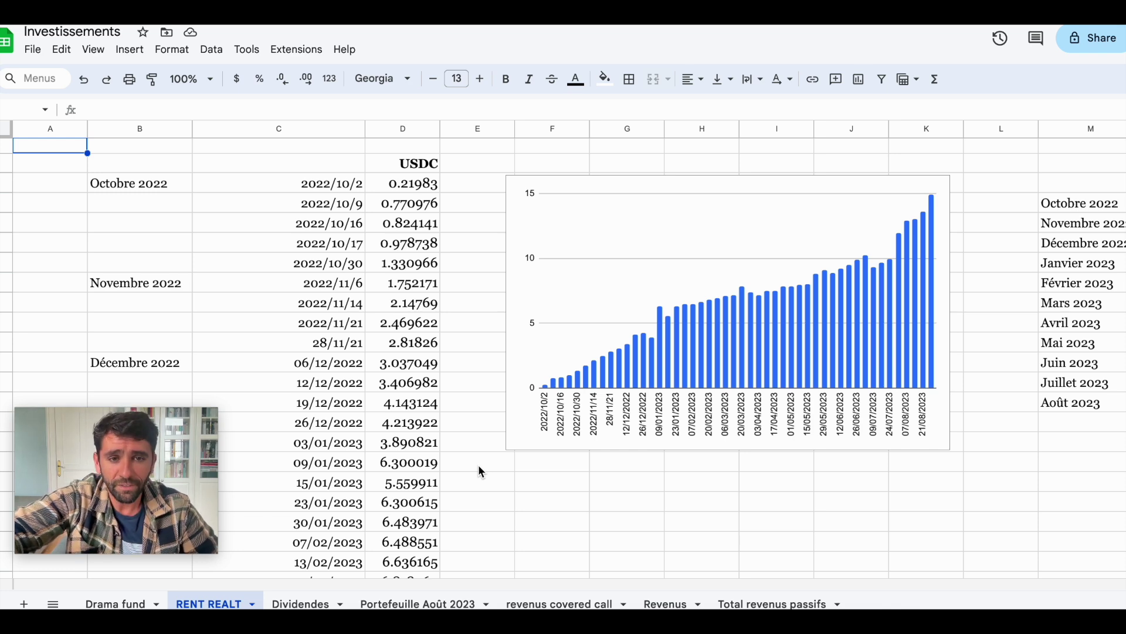
scroll(478, 466, "down", 5)
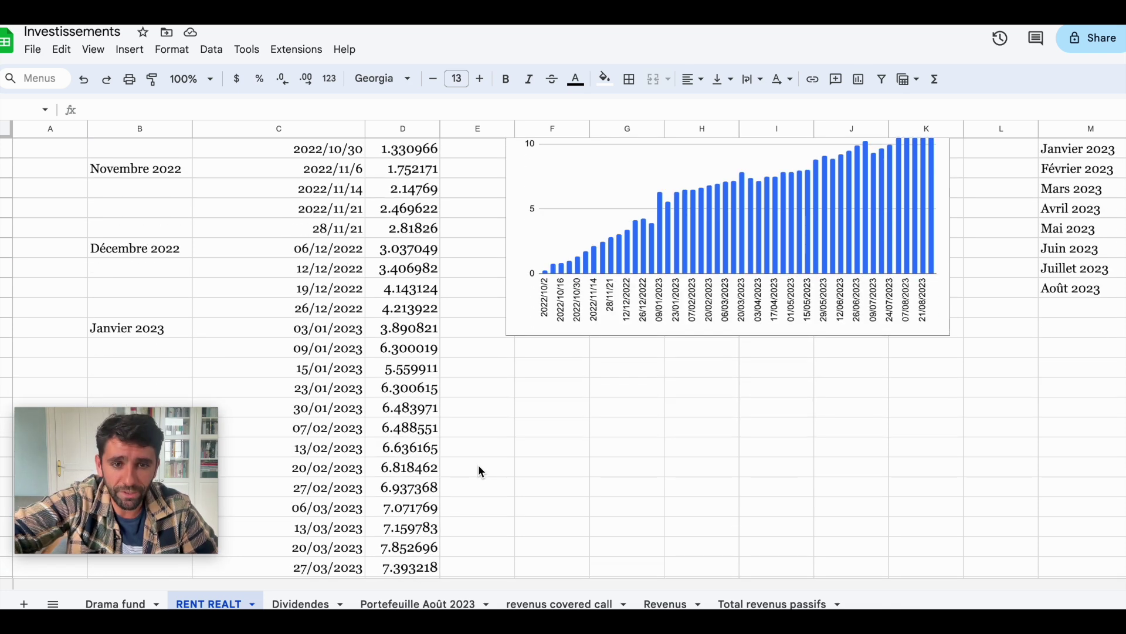
scroll(478, 467, "down", 7)
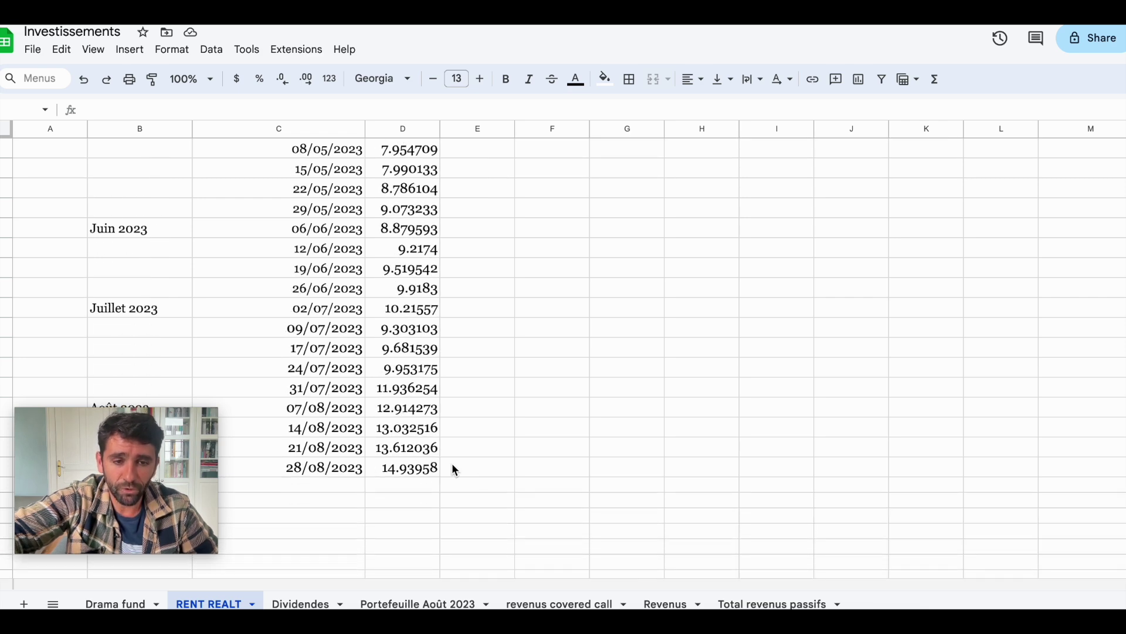
scroll(478, 439, "up", 10)
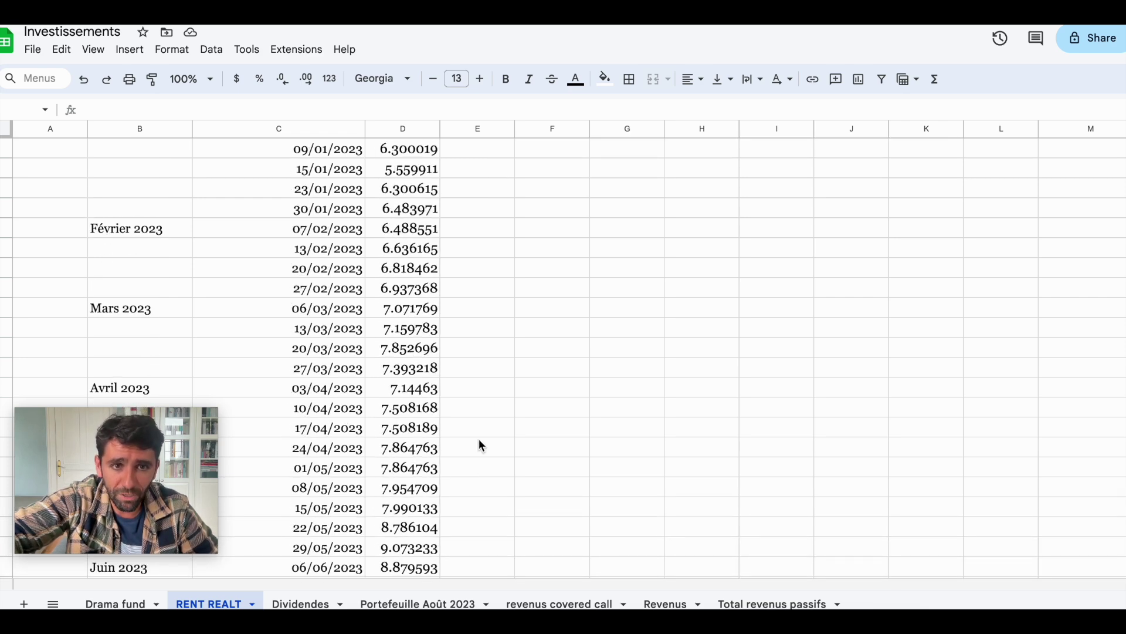
scroll(479, 440, "up", 3)
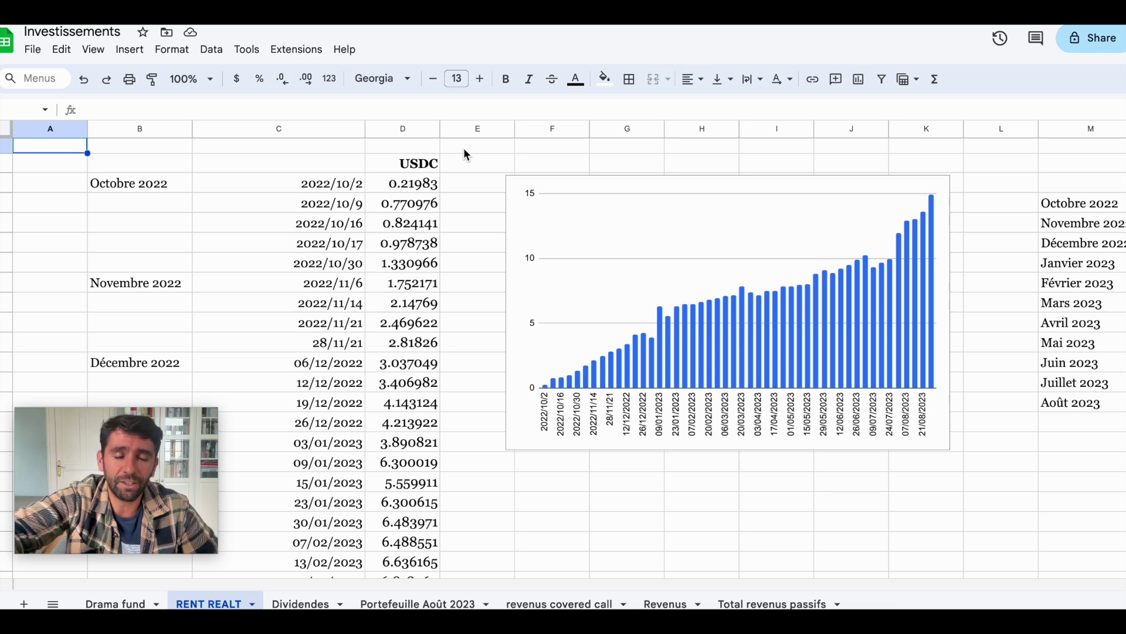
Compare the weekly USDC rent entries with the bar chart to review how the rents have grown
scroll(434, 369, "down", 10)
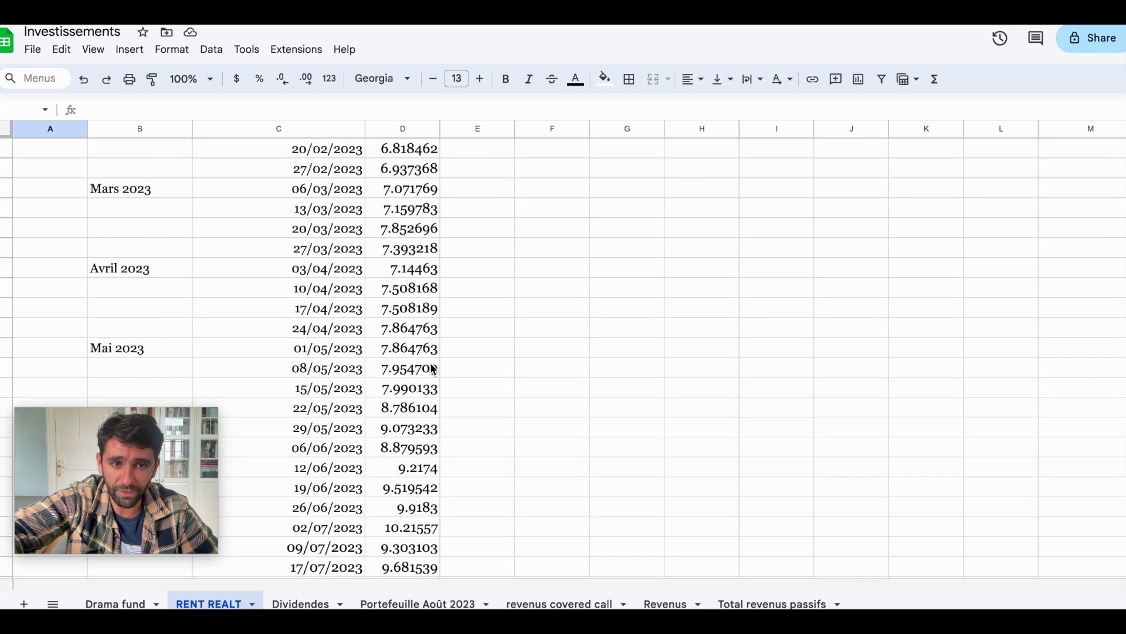
scroll(434, 369, "up", 10)
scroll(661, 367, "up", 1)
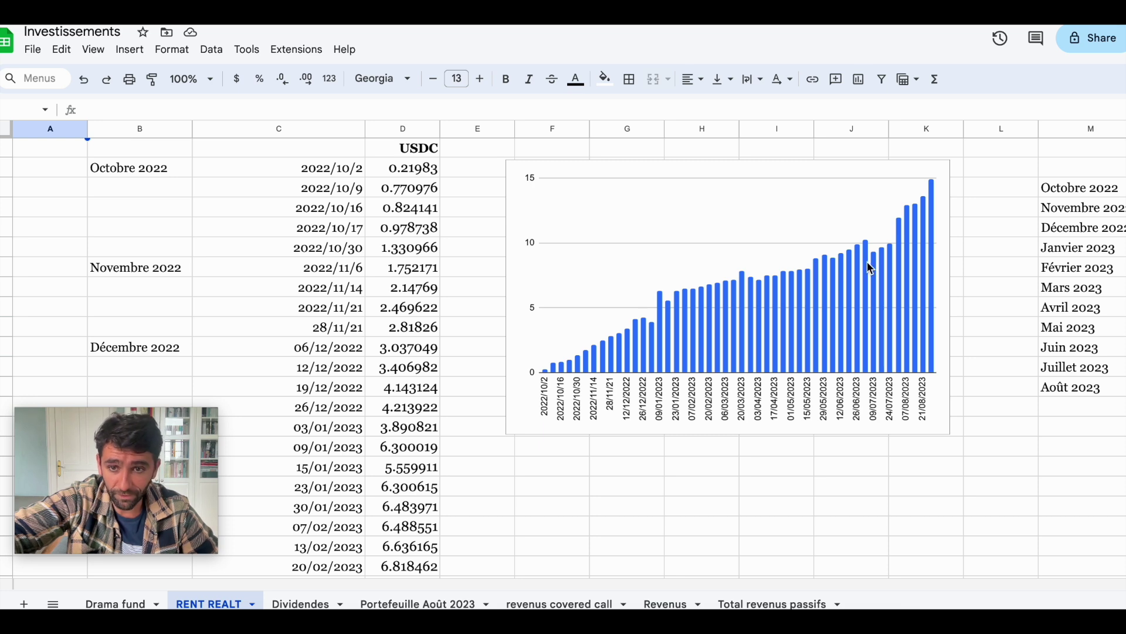
scroll(593, 431, "down", 2)
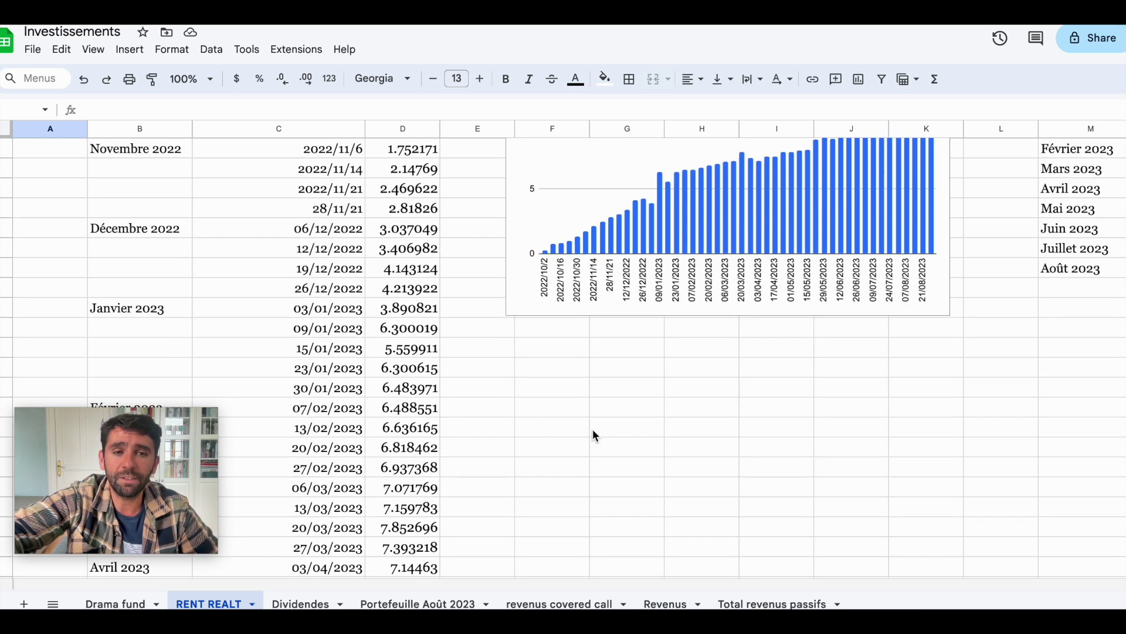
scroll(512, 460, "up", 2)
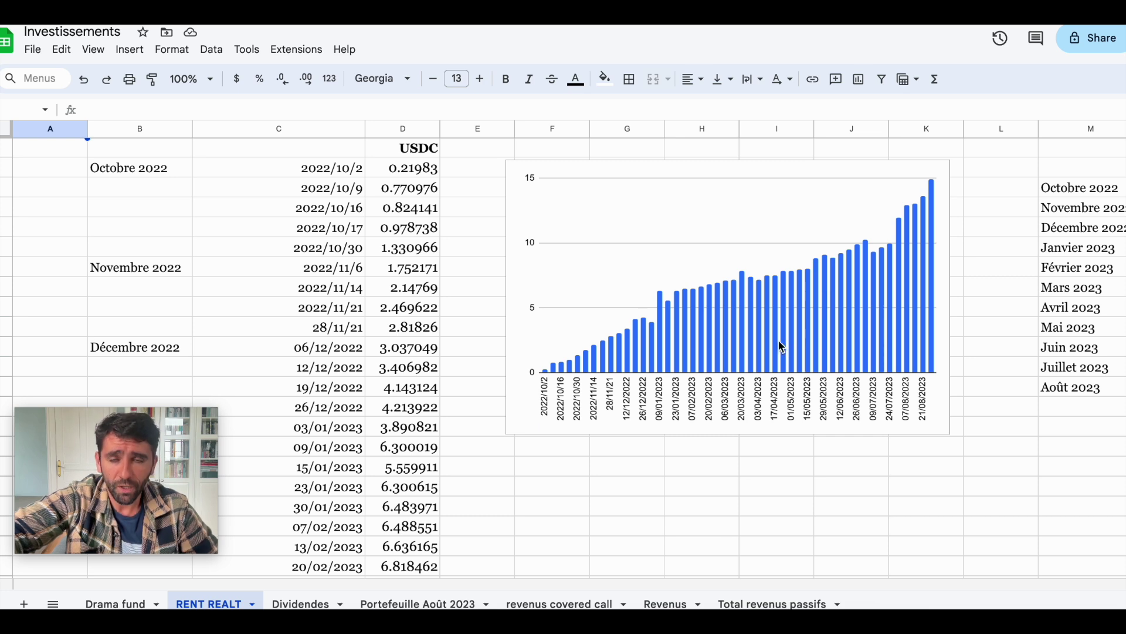
Return to the Total revenus passifs sheet and examine the monthly chart and the yearly totals, selecting the 2020 and 2021 amounts
left_click(780, 604)
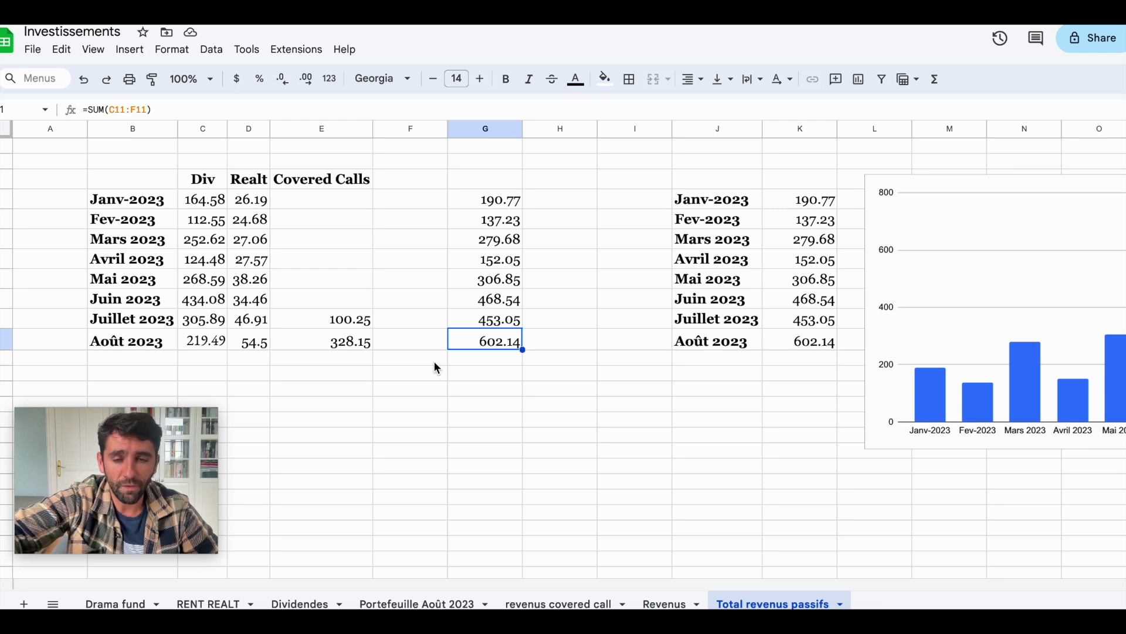
scroll(656, 413, "right", 6)
scroll(659, 414, "right", 2)
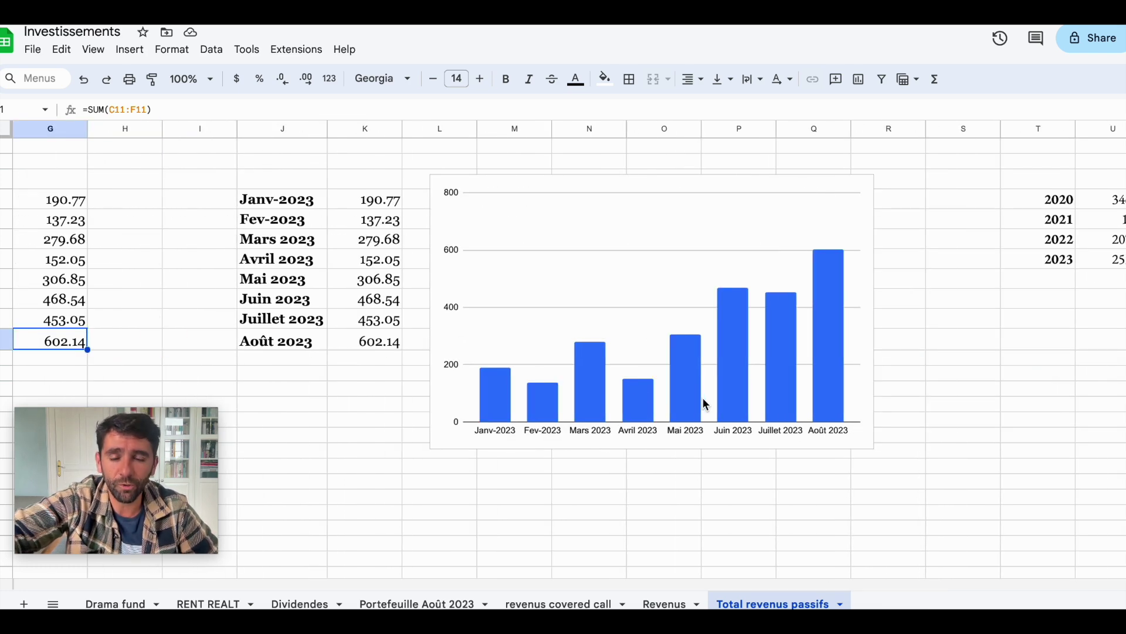
scroll(909, 425, "right", 5)
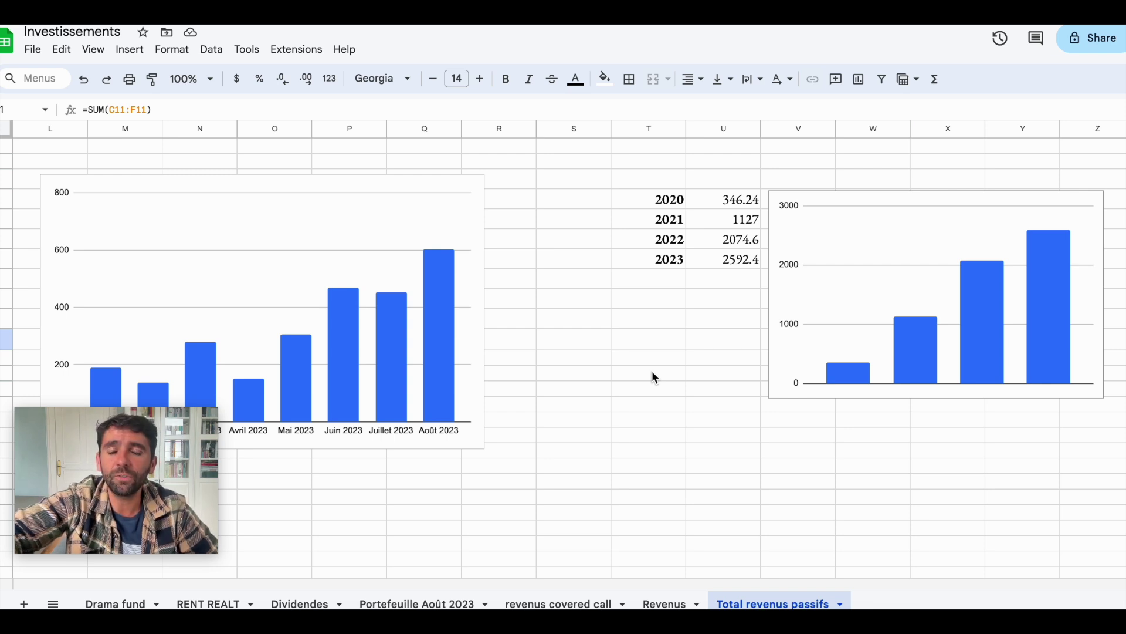
left_click(739, 204)
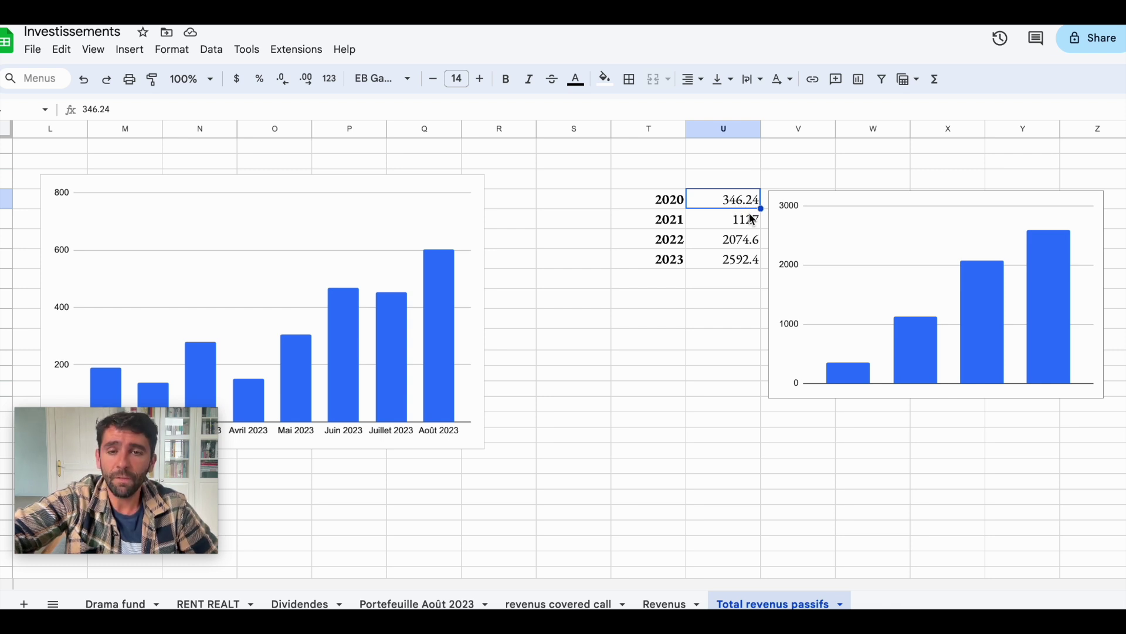
left_click(753, 218)
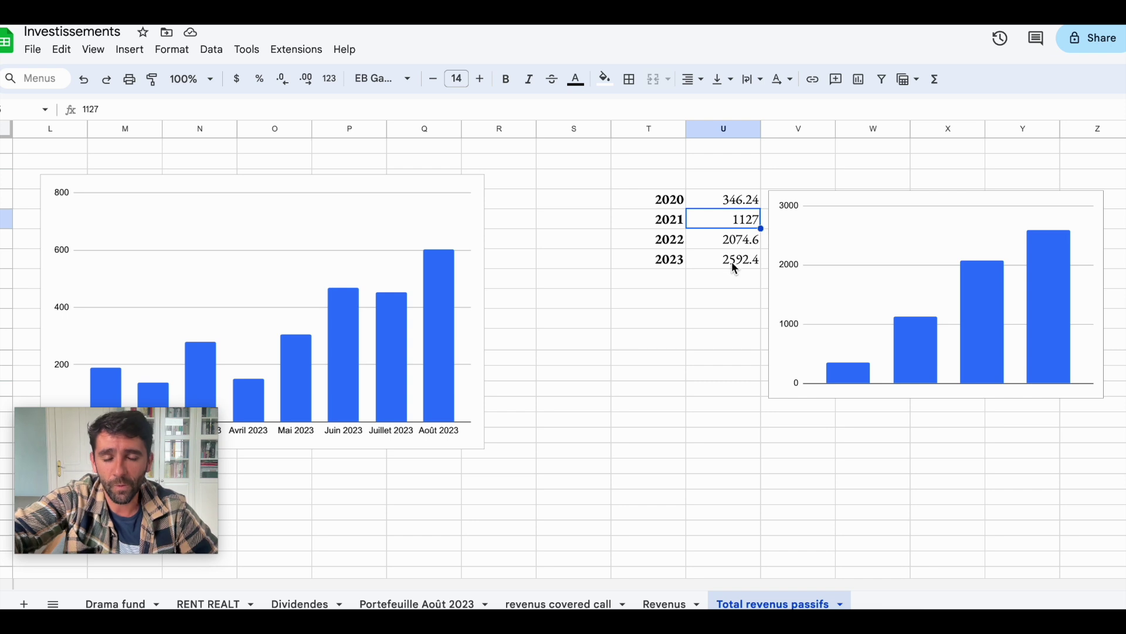
Inspect the August 2023 bar in the monthly passive income chart, and deselect the chart
scroll(587, 281, "left", 2)
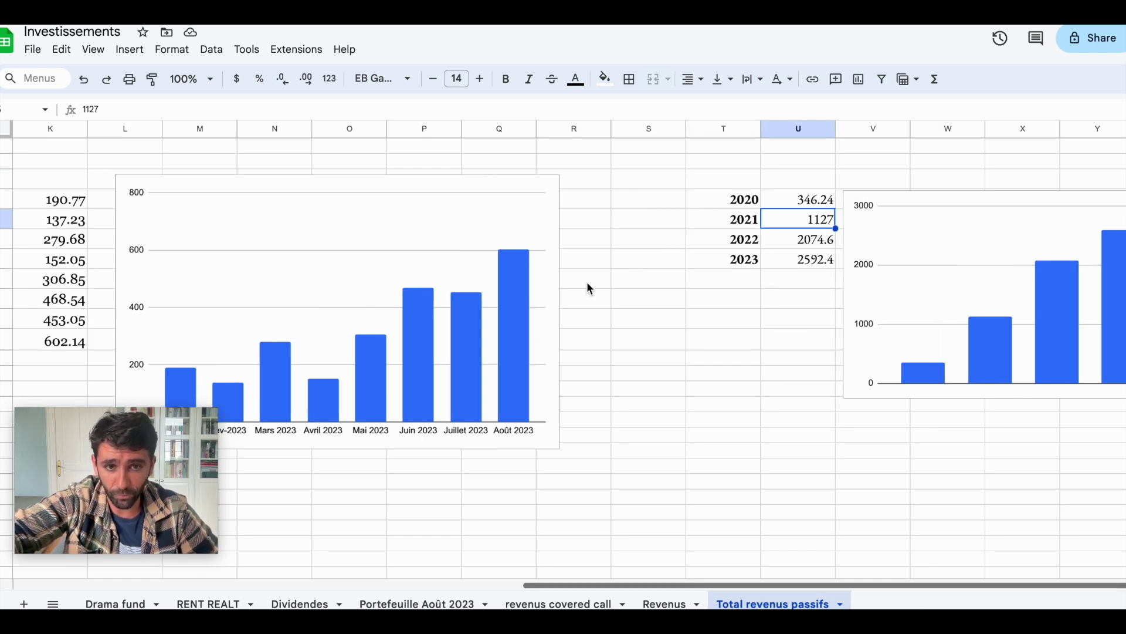
left_click(520, 268)
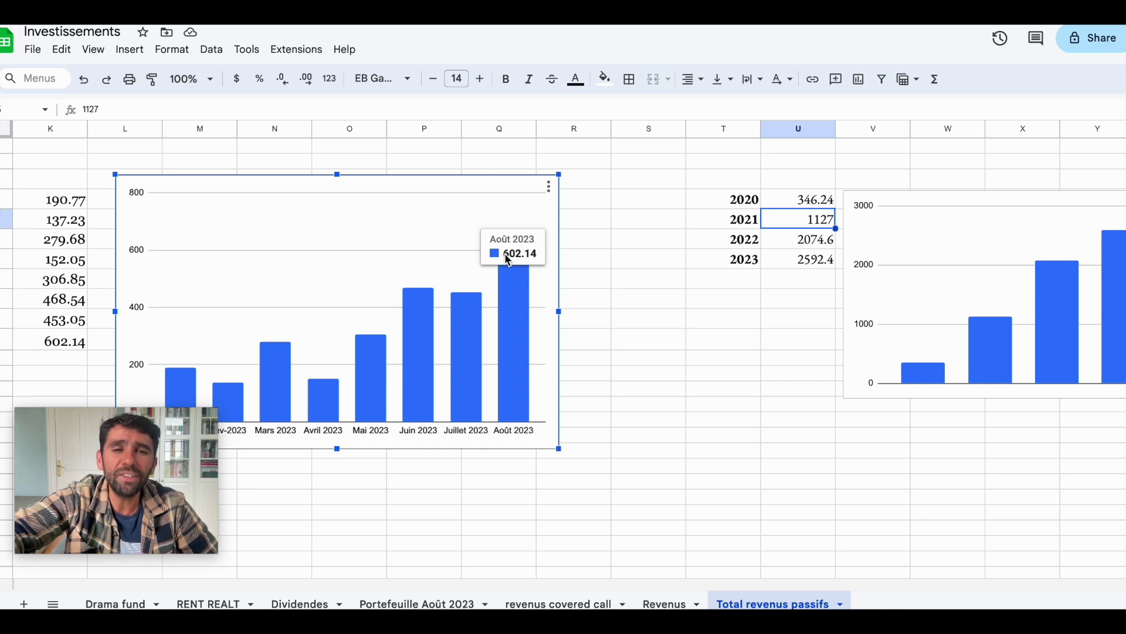
left_click(798, 339)
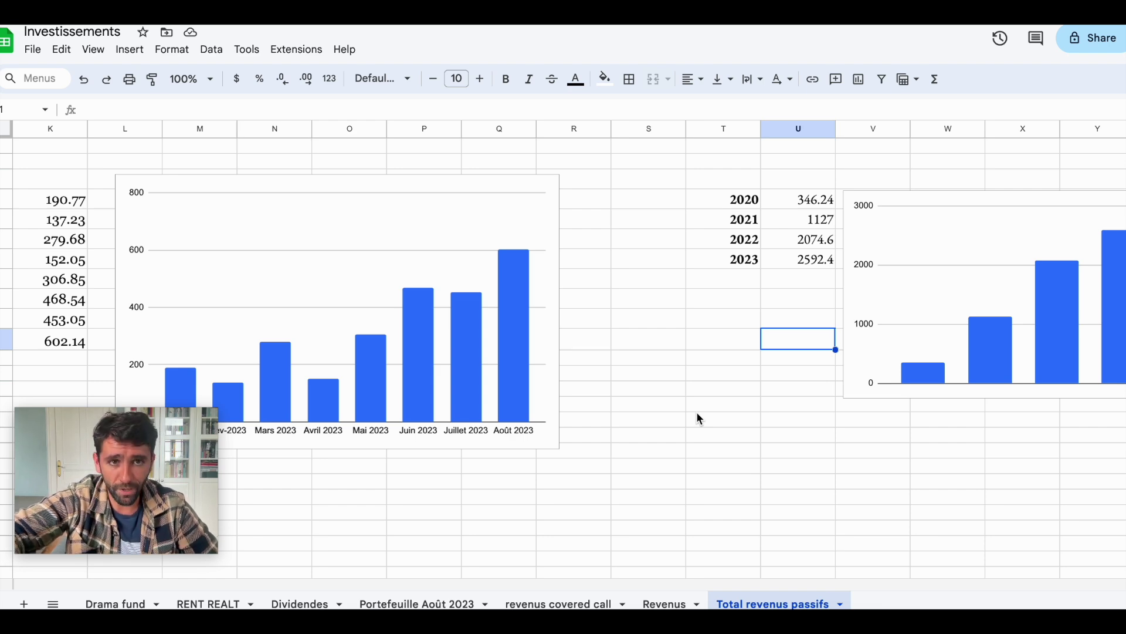
Switch to the brokerage portfolio and review the account summary, stock positions and open options, ending back on the Total revenus passifs sheet
key("ctrl+Tab")
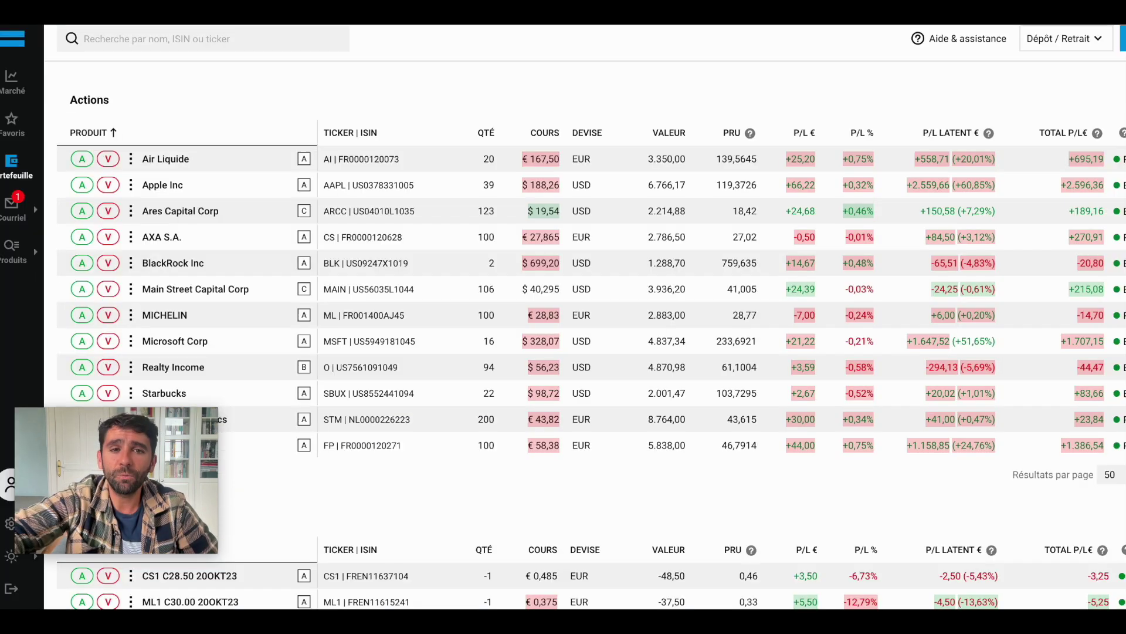
scroll(596, 195, "up", 3)
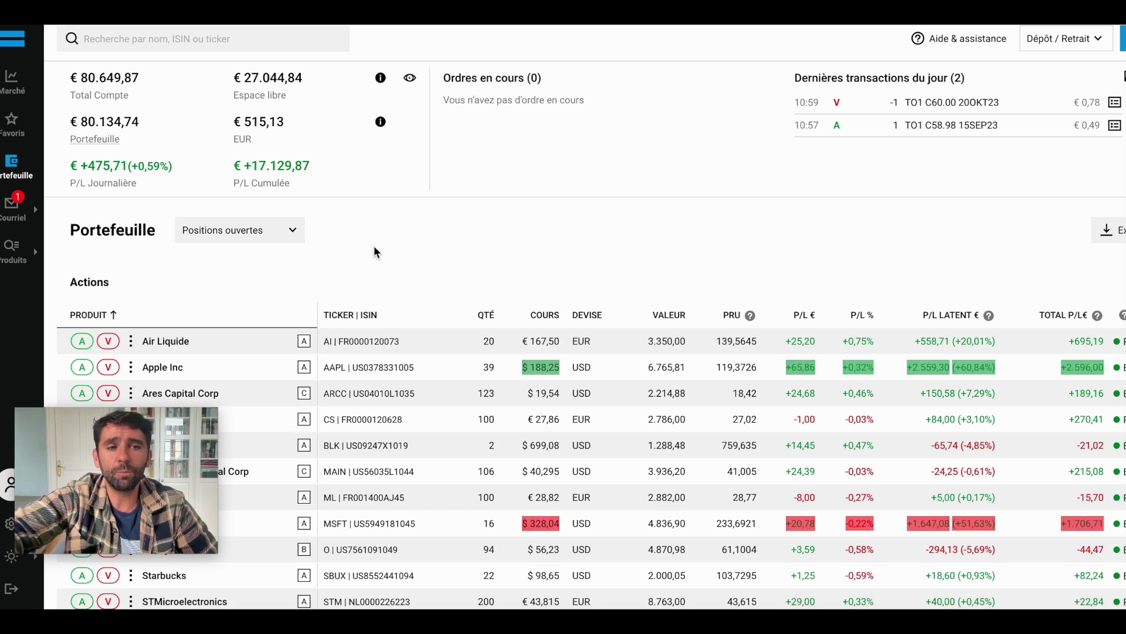
left_click_drag(212, 423, 241, 225)
scroll(508, 444, "down", 2)
scroll(508, 444, "down", 3)
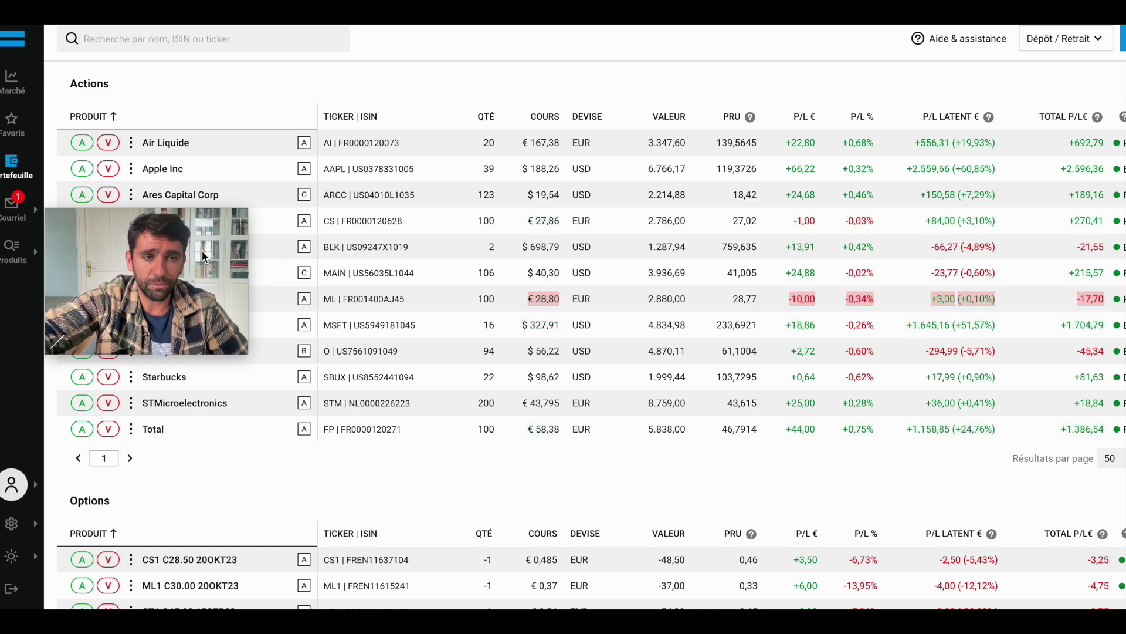
left_click_drag(163, 259, 165, 76)
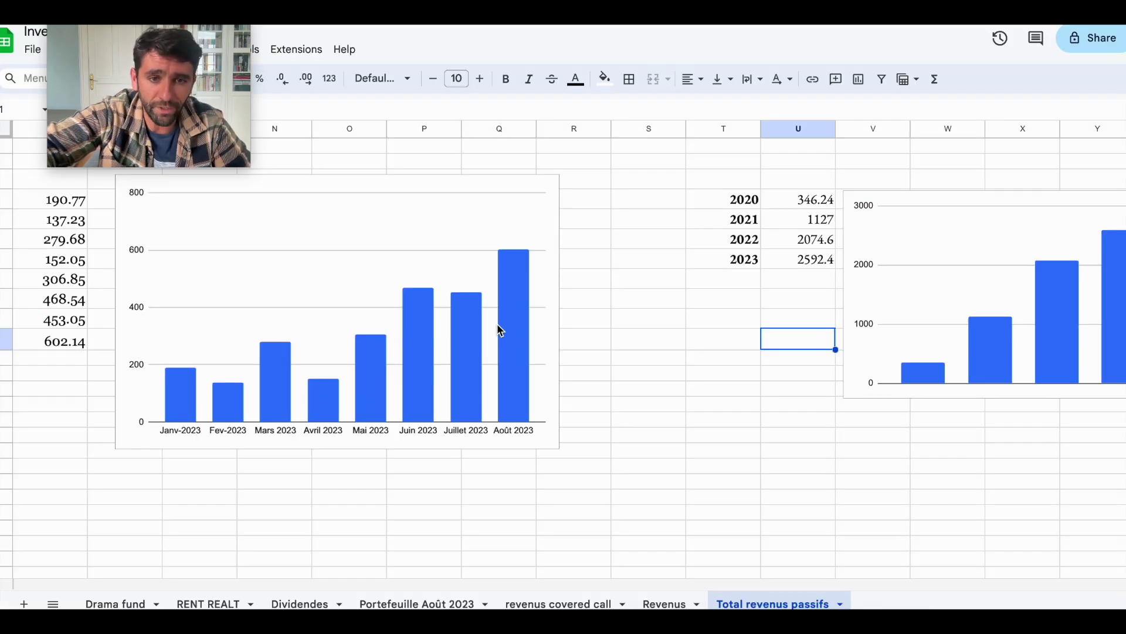
Select the monthly passive income chart, review its 2023 bars and return to the Div, Realt and Covered Calls table
left_click(390, 332)
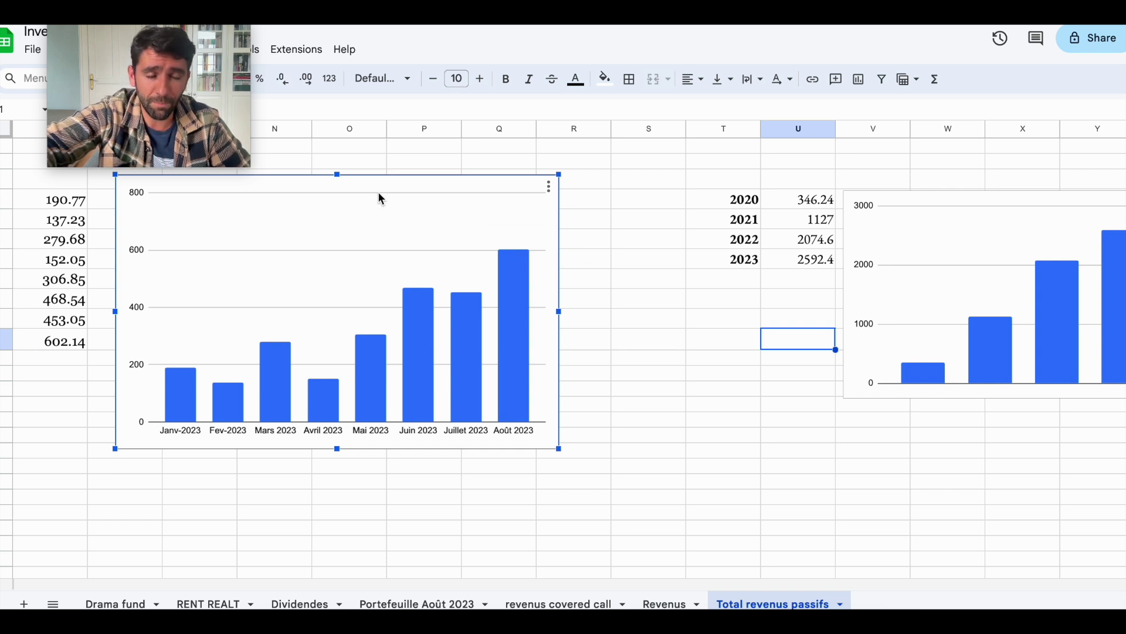
scroll(516, 439, "down", 1)
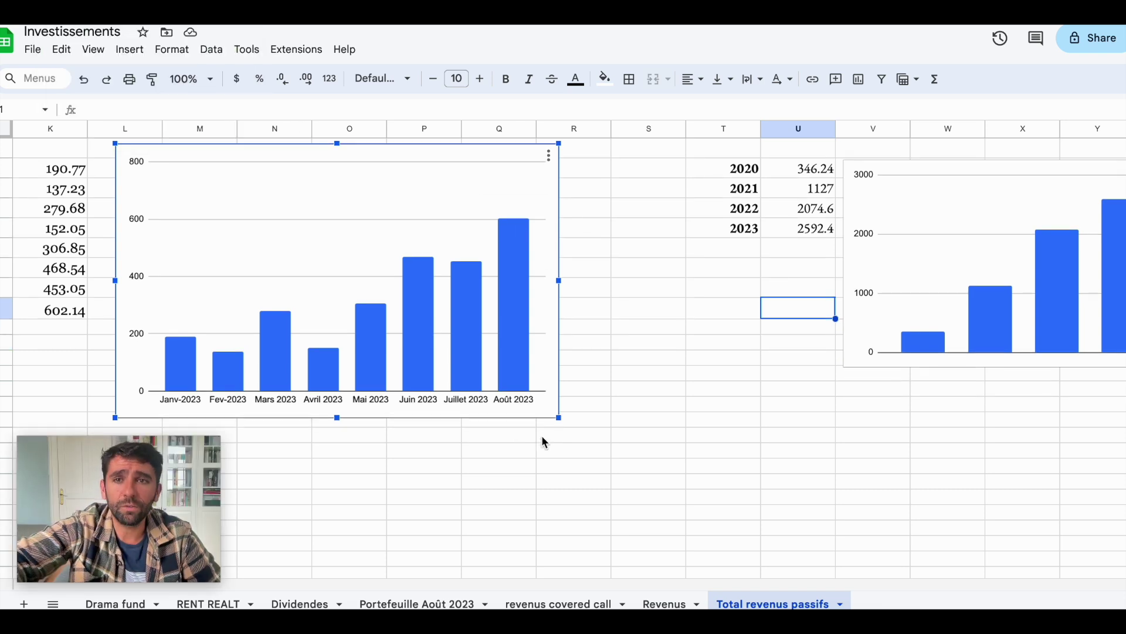
scroll(627, 363, "left", 8)
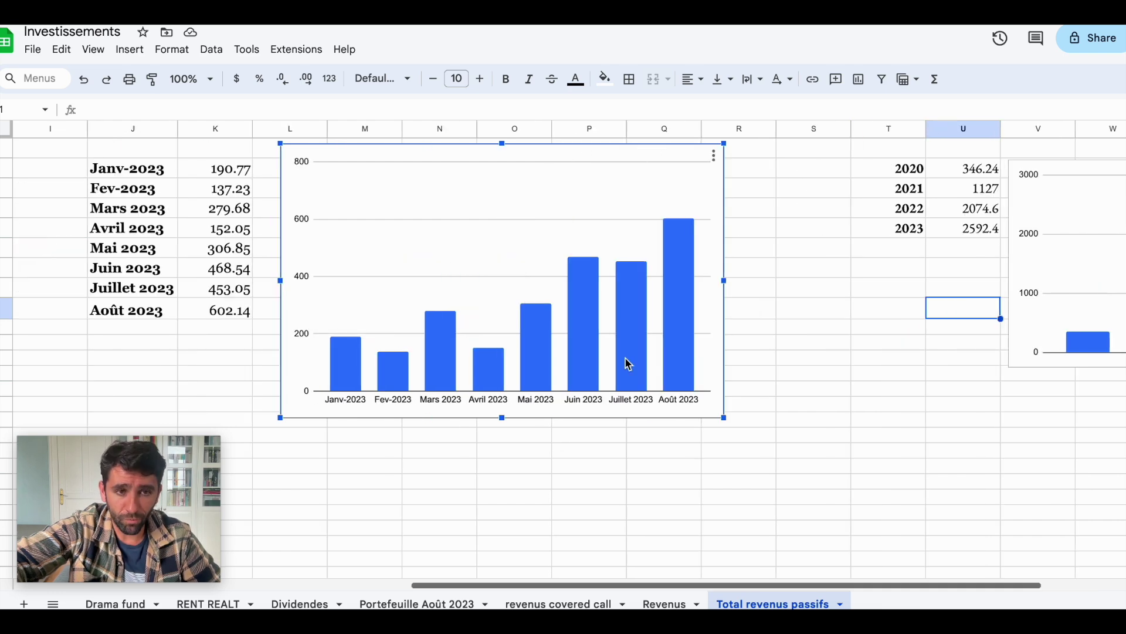
scroll(626, 364, "left", 3)
scroll(627, 363, "up", 1)
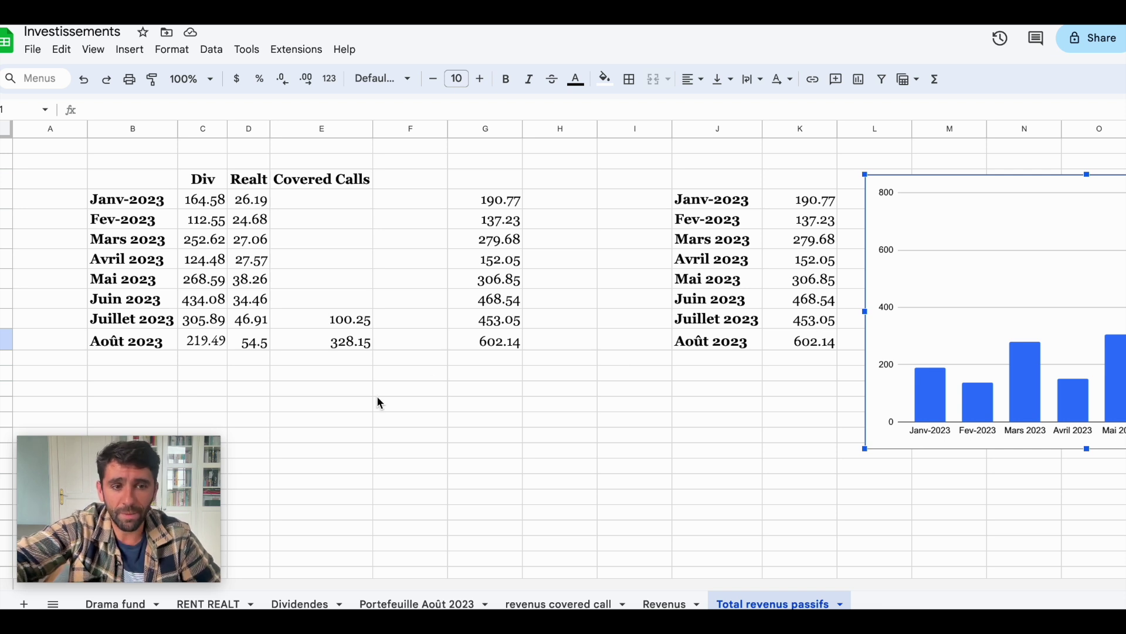
Review the January to August 2023 passive income chart, ending back on the Div, Realt and Covered Calls table
left_click_drag(141, 461, 161, 408)
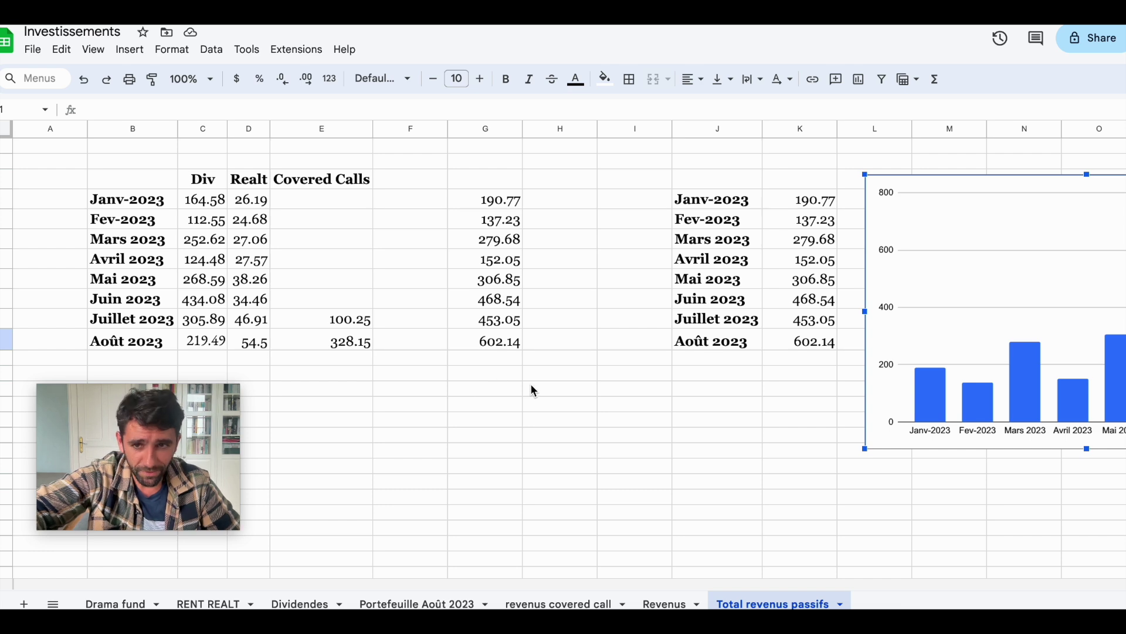
scroll(530, 390, "right", 5)
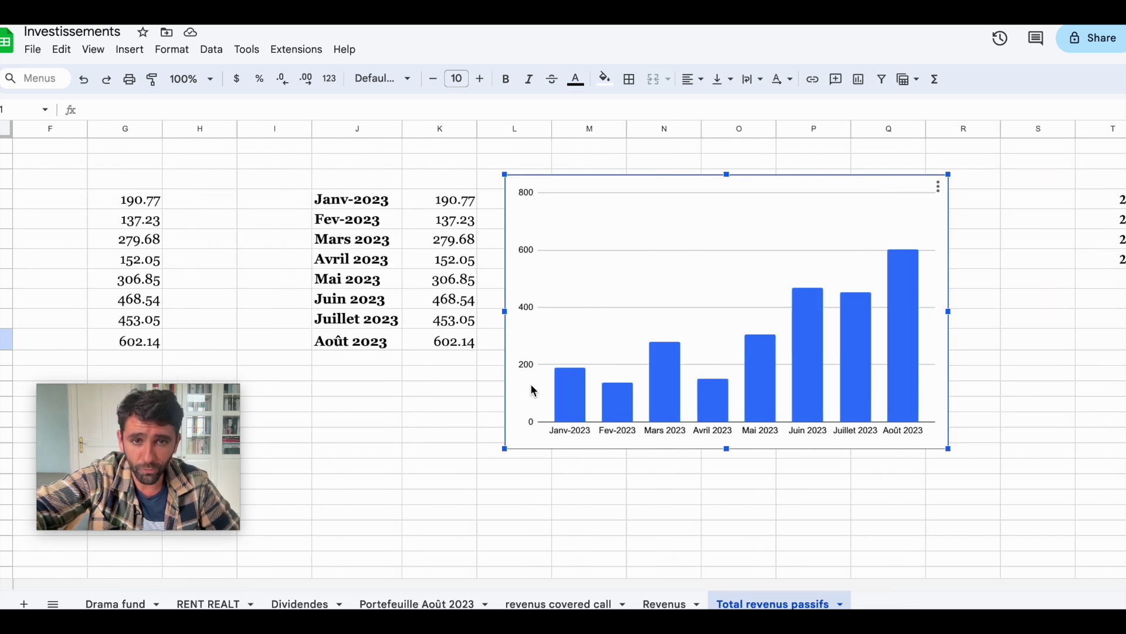
scroll(532, 387, "left", 5)
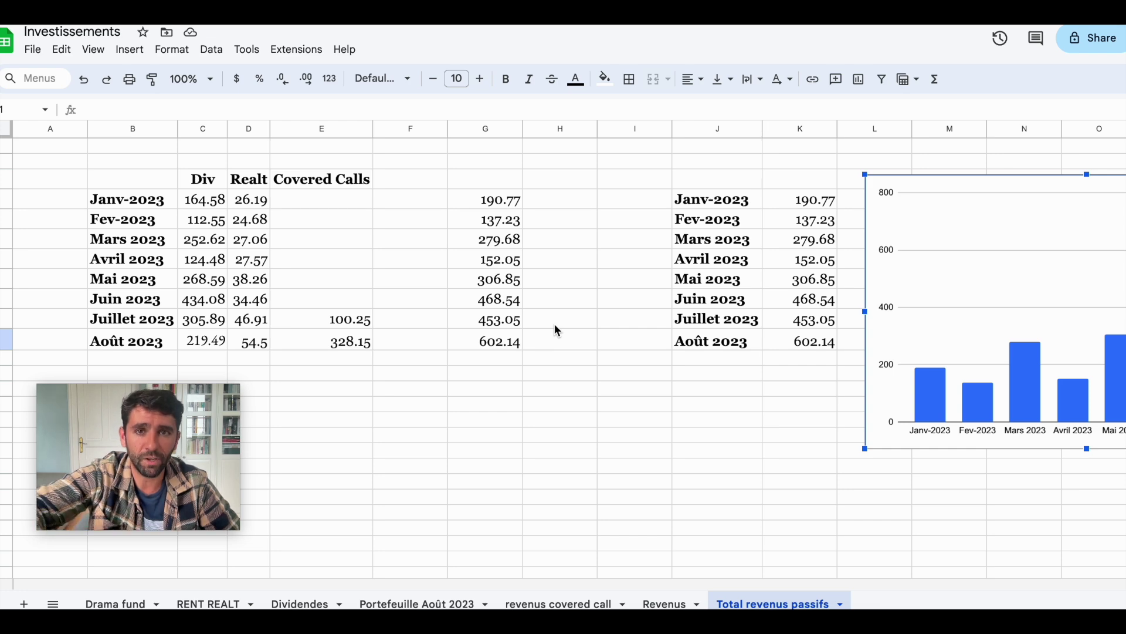
Switch to the brokerage portfolio and examine the account summary, the day's transactions, the stock positions and the open option positions
left_click(635, 25)
scroll(670, 127, "up", 2)
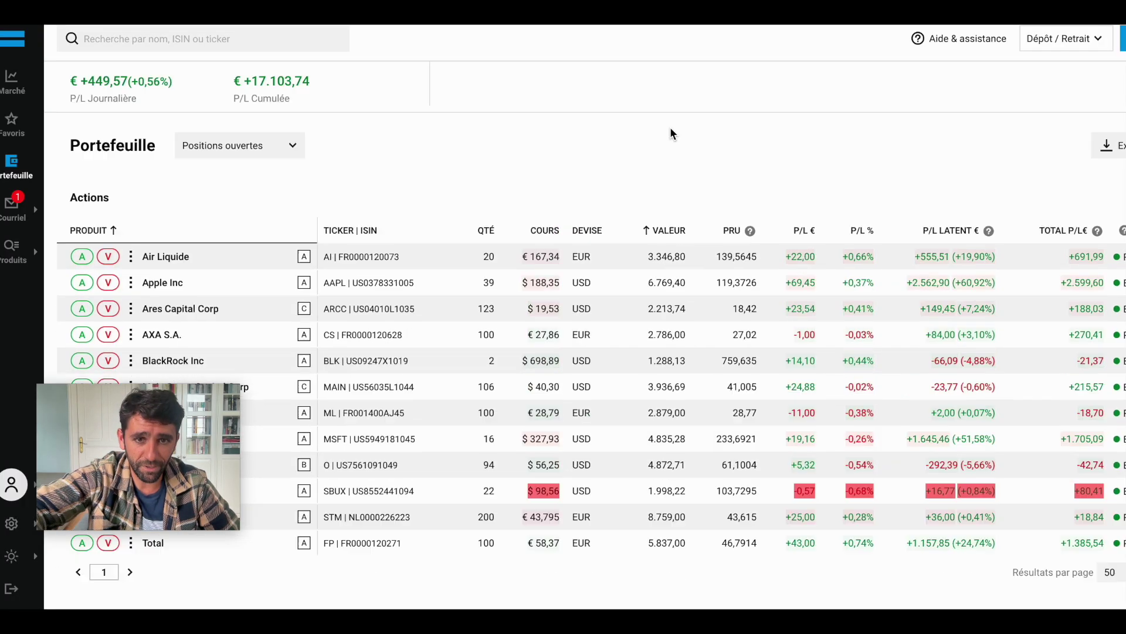
scroll(669, 127, "up", 2)
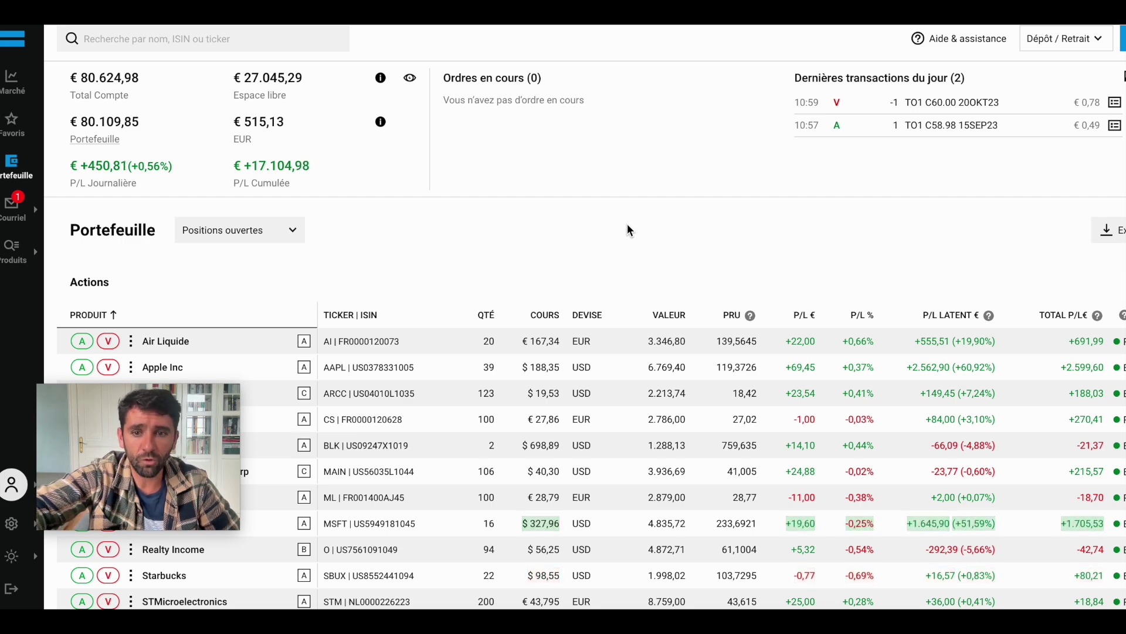
scroll(628, 223, "down", 4)
scroll(626, 226, "down", 2)
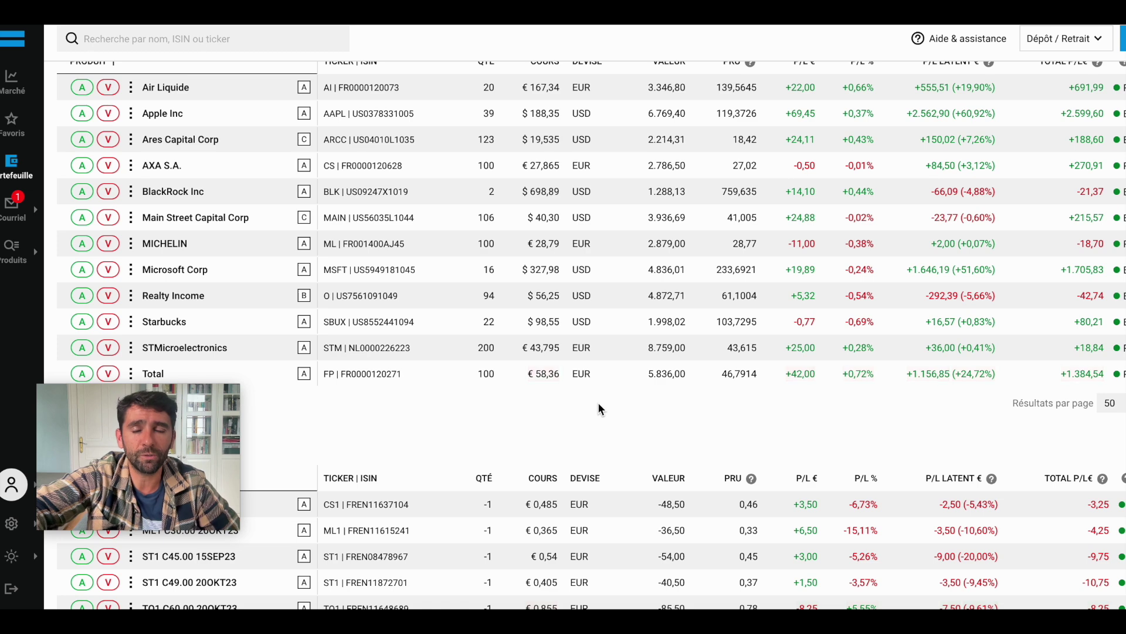
scroll(593, 418, "down", 1)
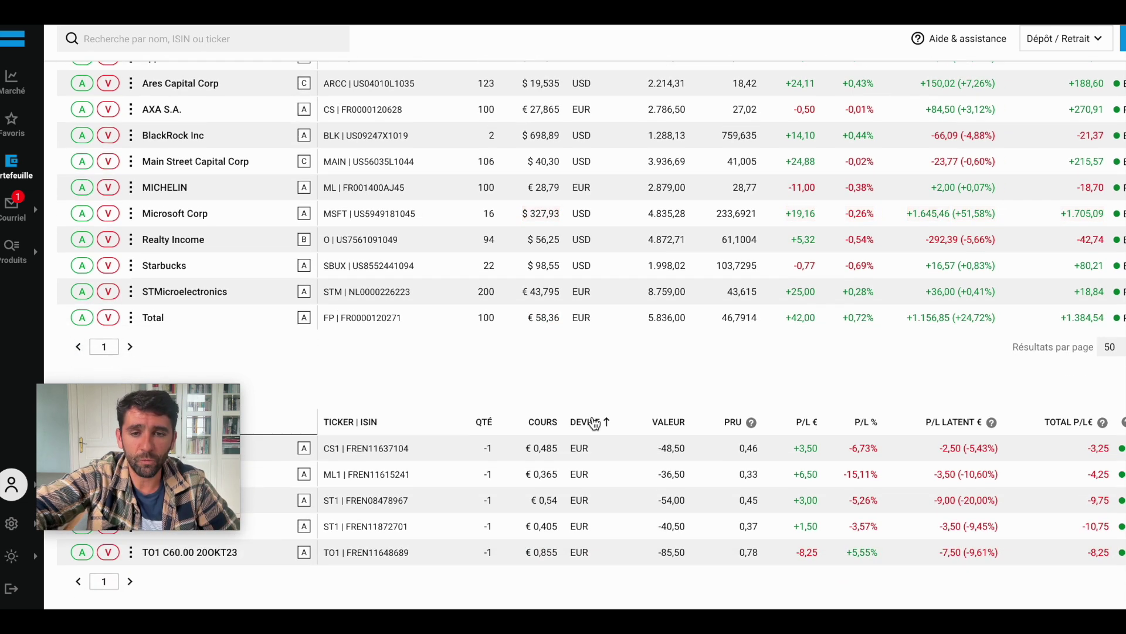